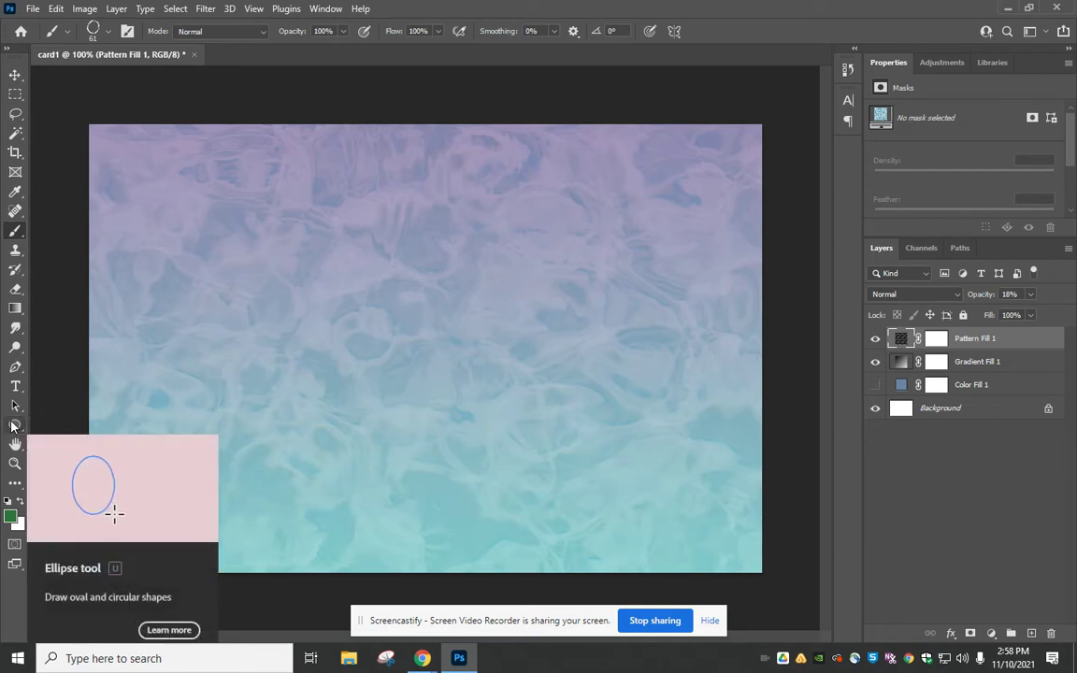
- Browse the Leaf Trees and Wild Animals groups in the Custom Shape tool's shape library
left_click(13, 425)
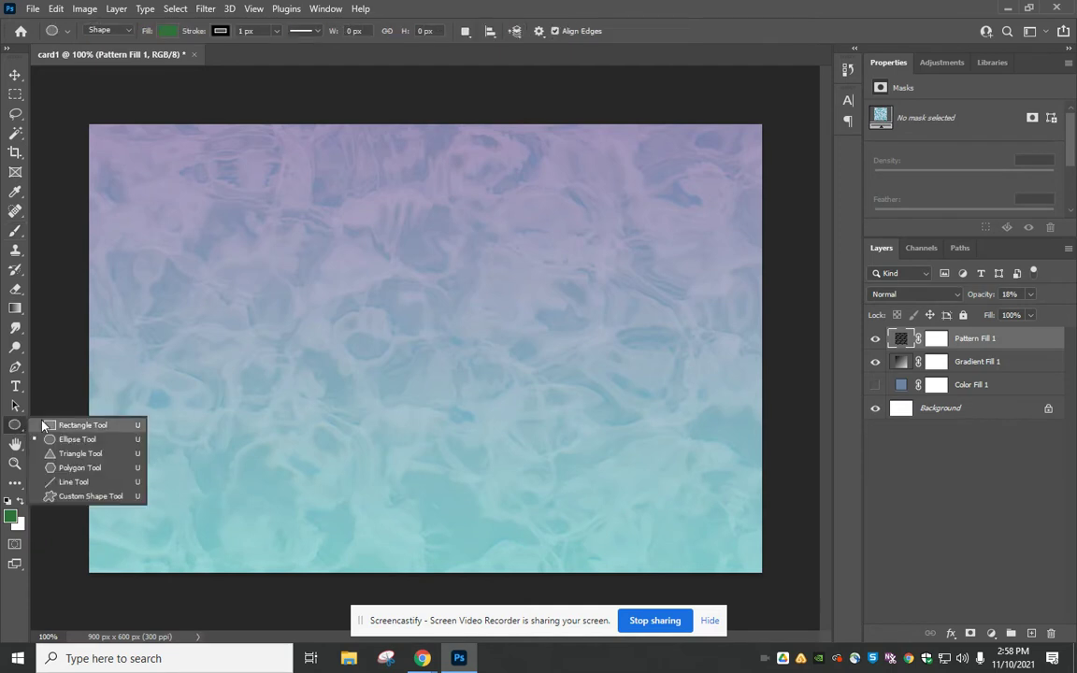
left_click(60, 498)
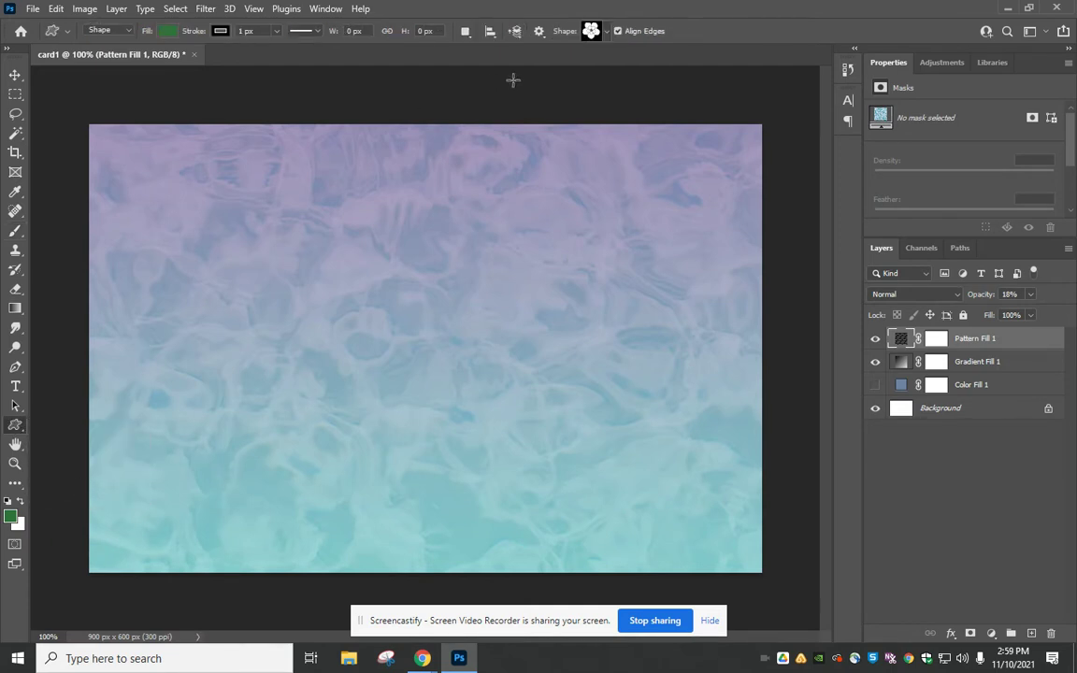
left_click(608, 33)
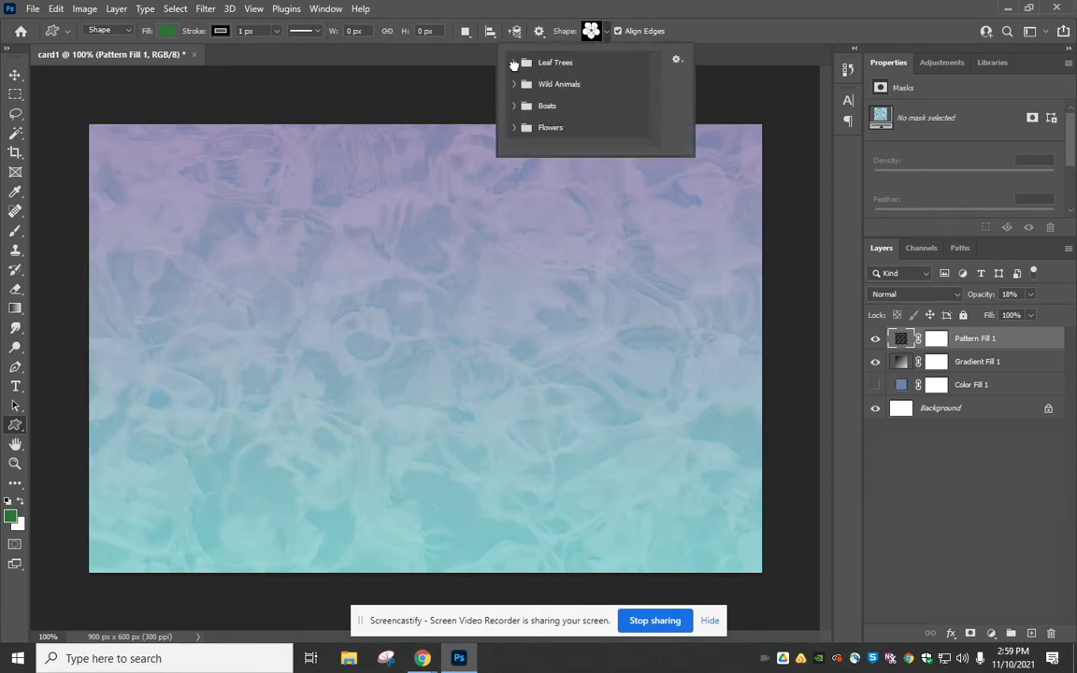
left_click(513, 63)
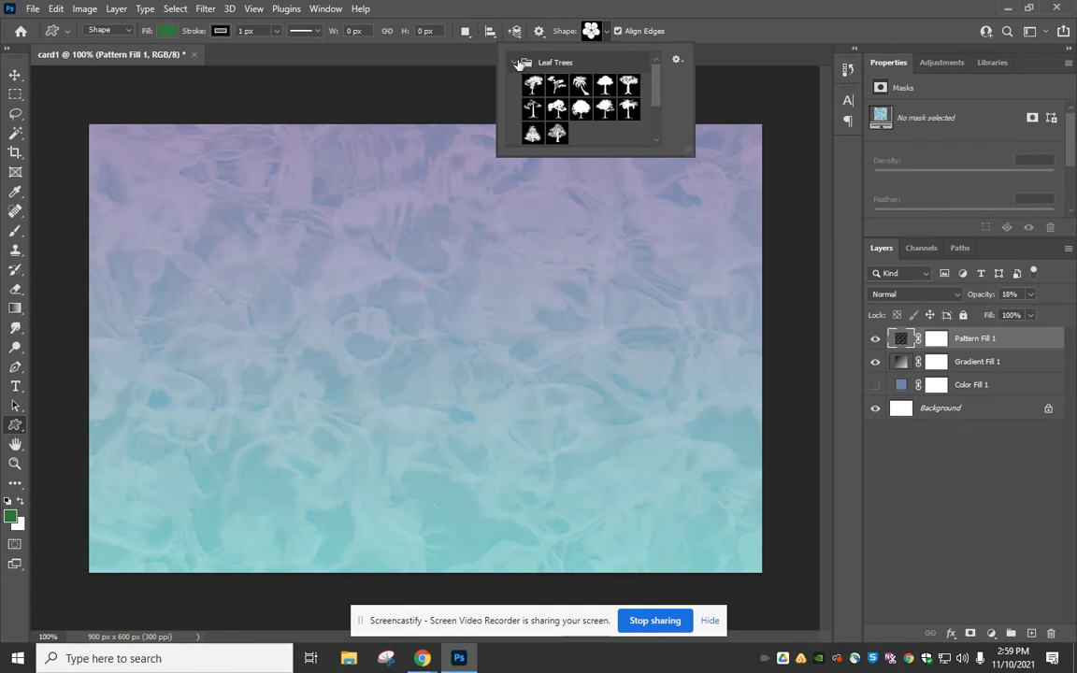
left_click(516, 62)
left_click(515, 85)
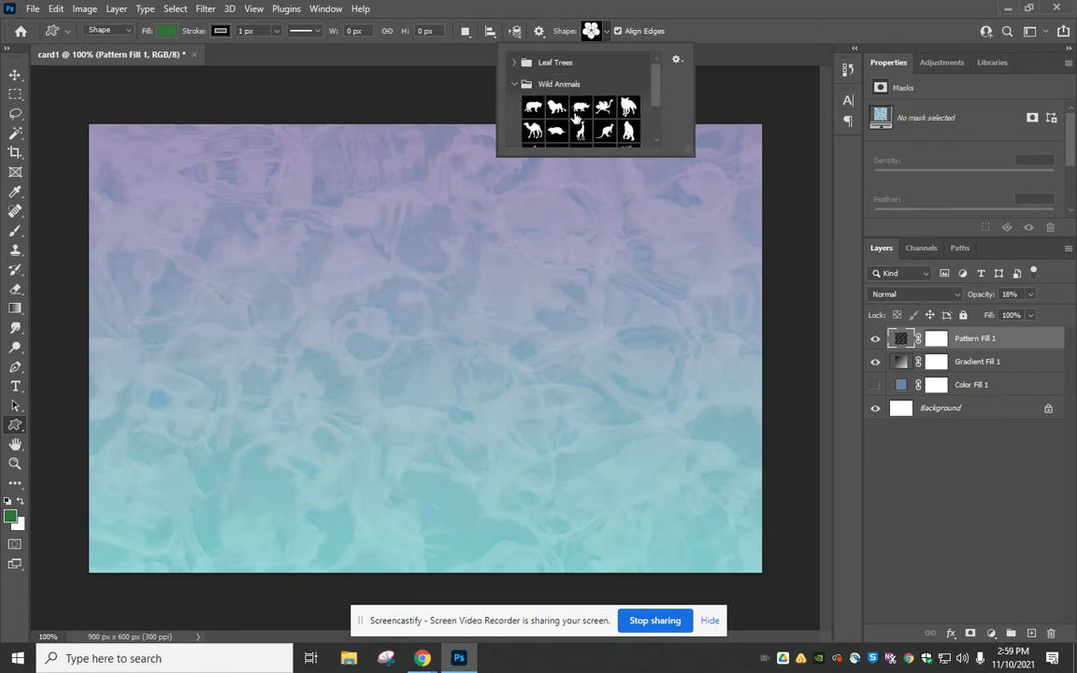
left_click(515, 84)
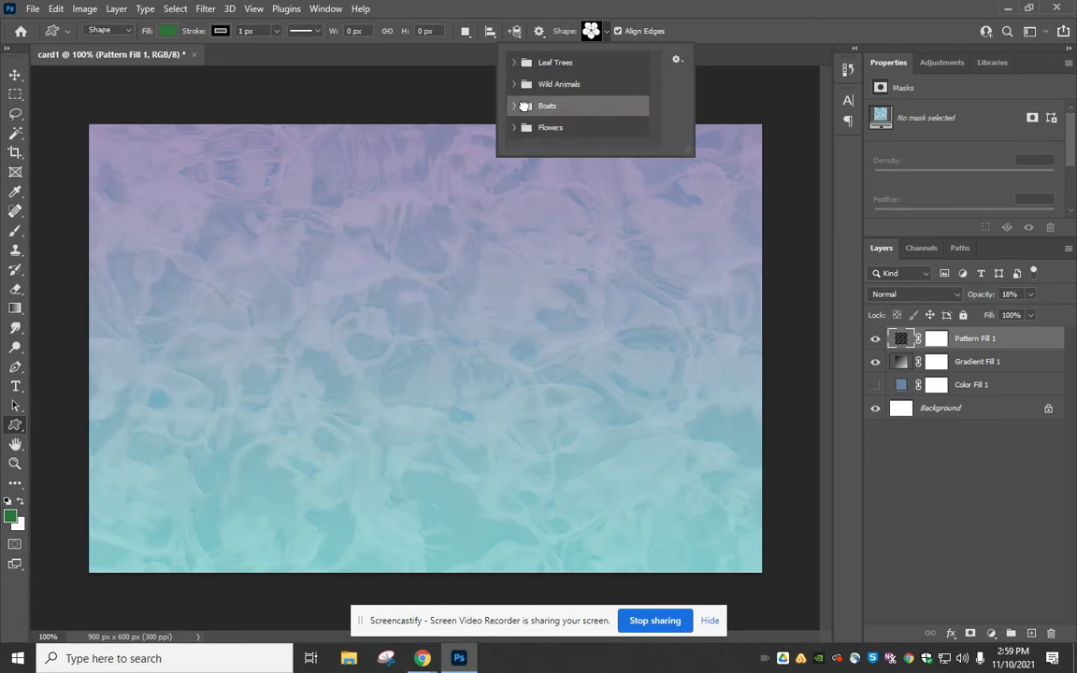
left_click(710, 40)
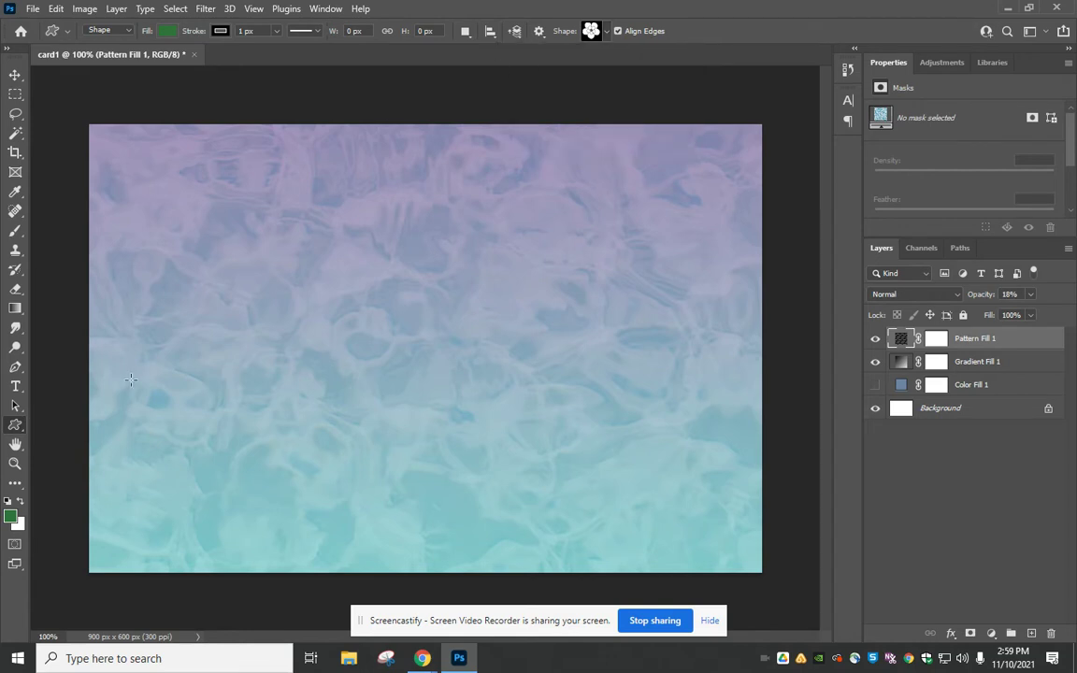
- Draw a tall ellipse about 228 px wide and 743 px high over the card's left edge and shift it slightly further left
right_click(15, 424)
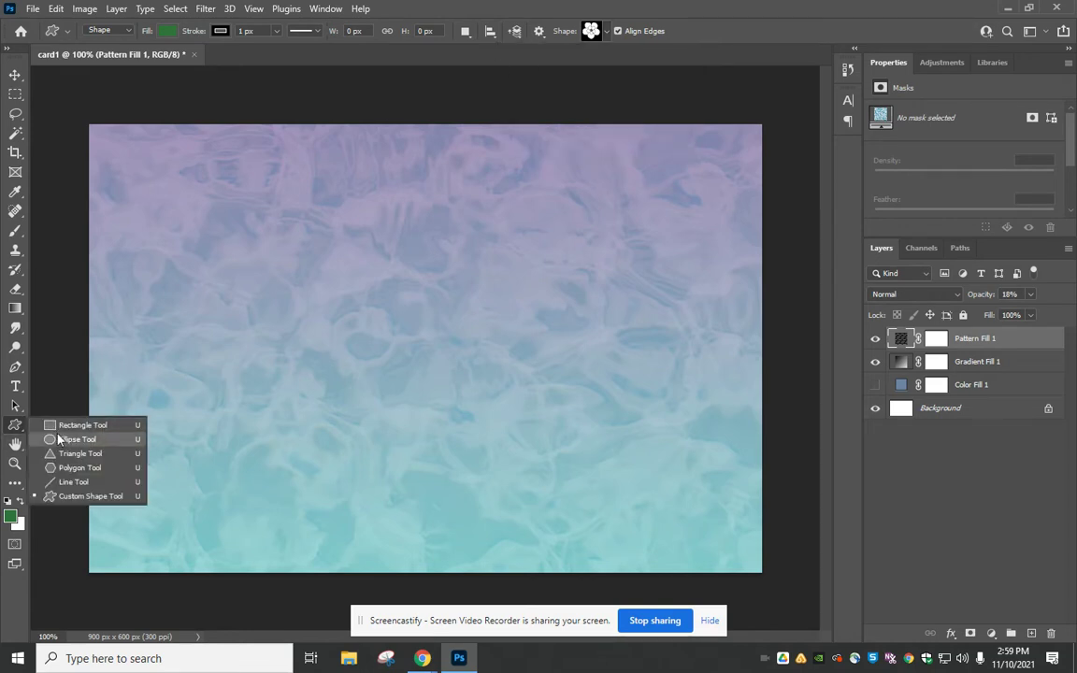
left_click(59, 439)
left_click_drag(62, 84, 233, 636)
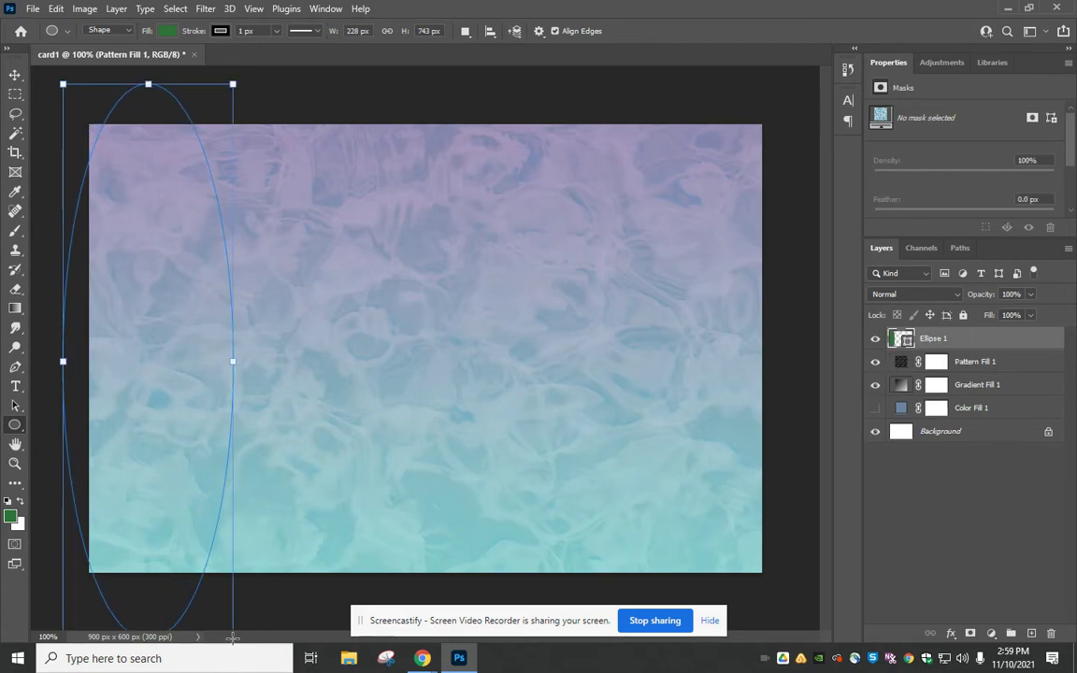
left_click(15, 75)
left_click_drag(126, 277, 113, 277)
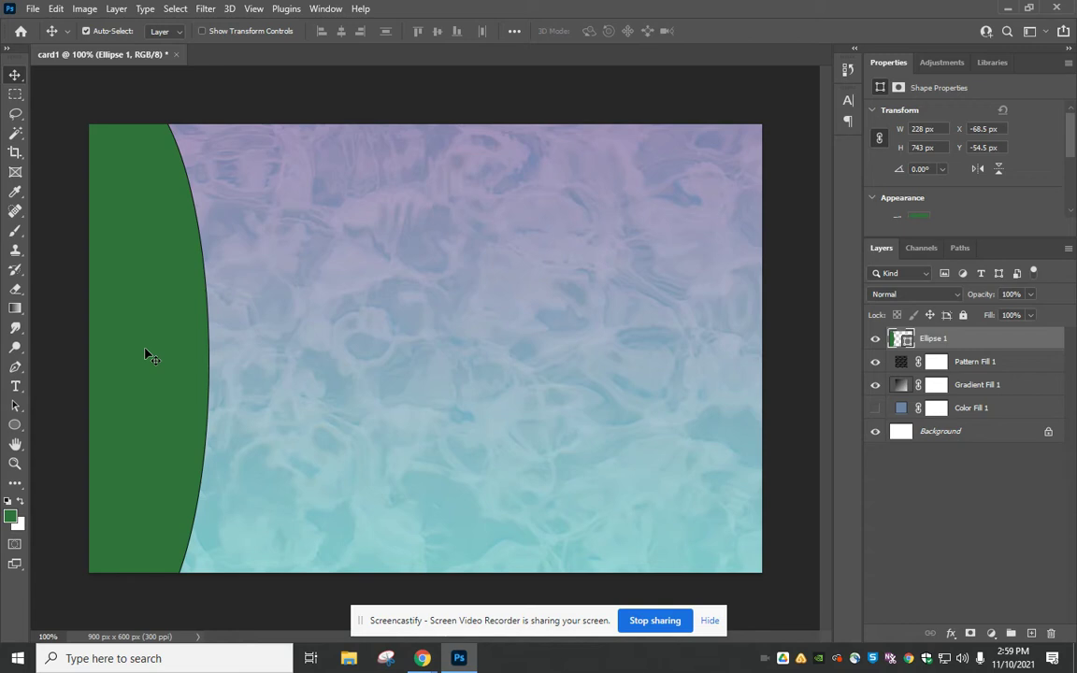
left_click(876, 408)
- Add a Color Overlay effect to the ellipse layer and open its overlay color for editing
double_click(1008, 340)
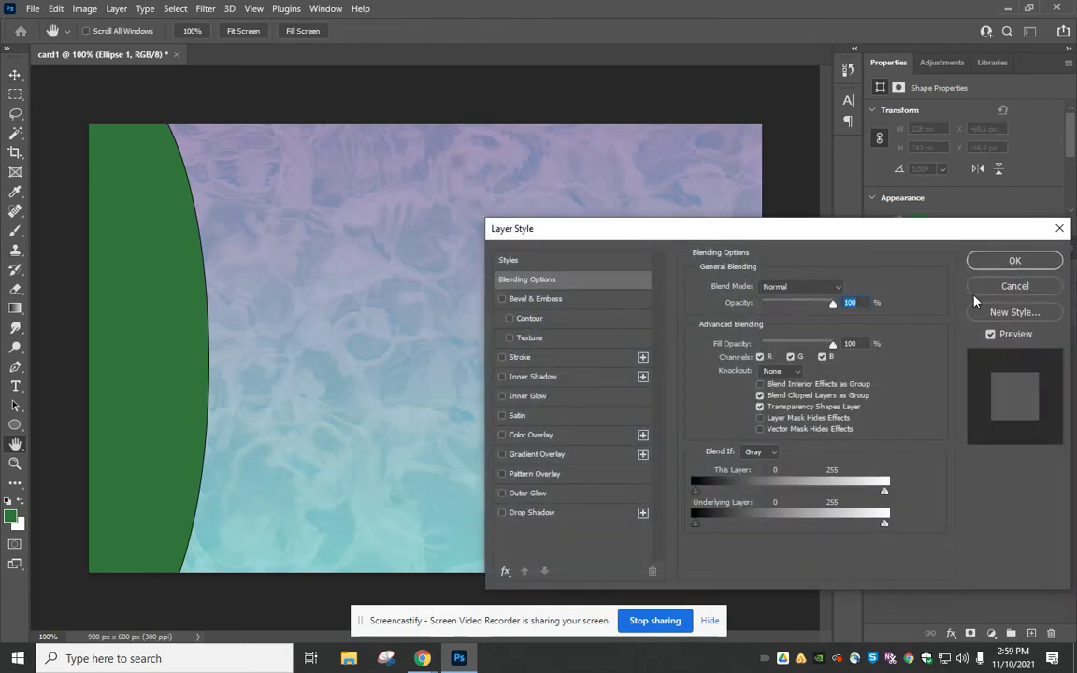
left_click_drag(846, 224, 648, 113)
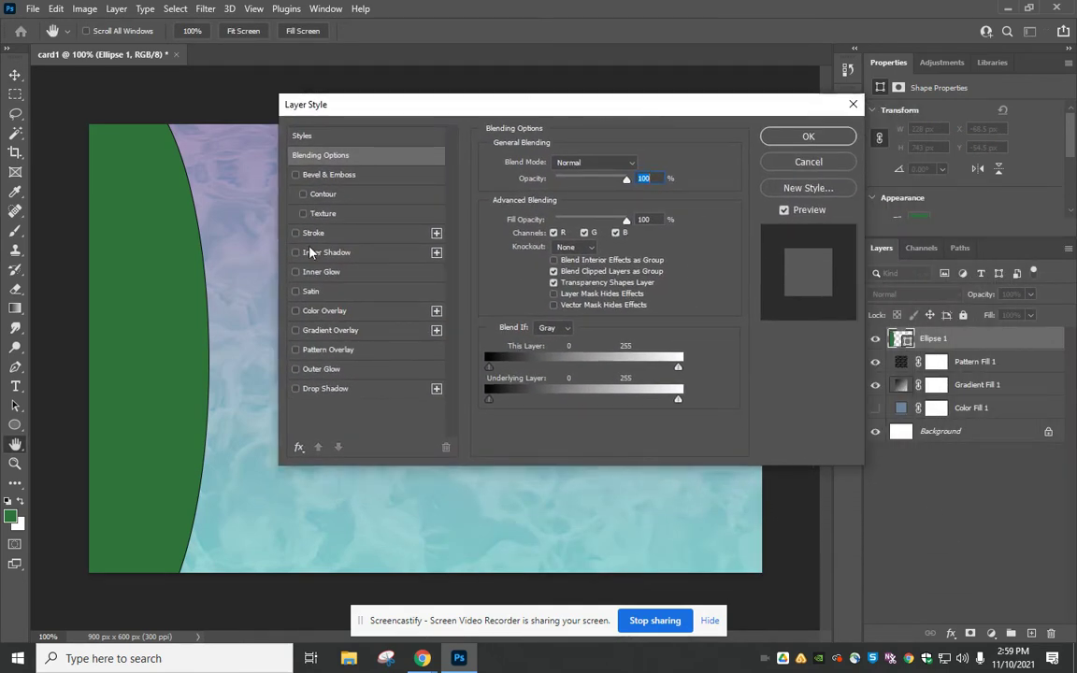
left_click(374, 315)
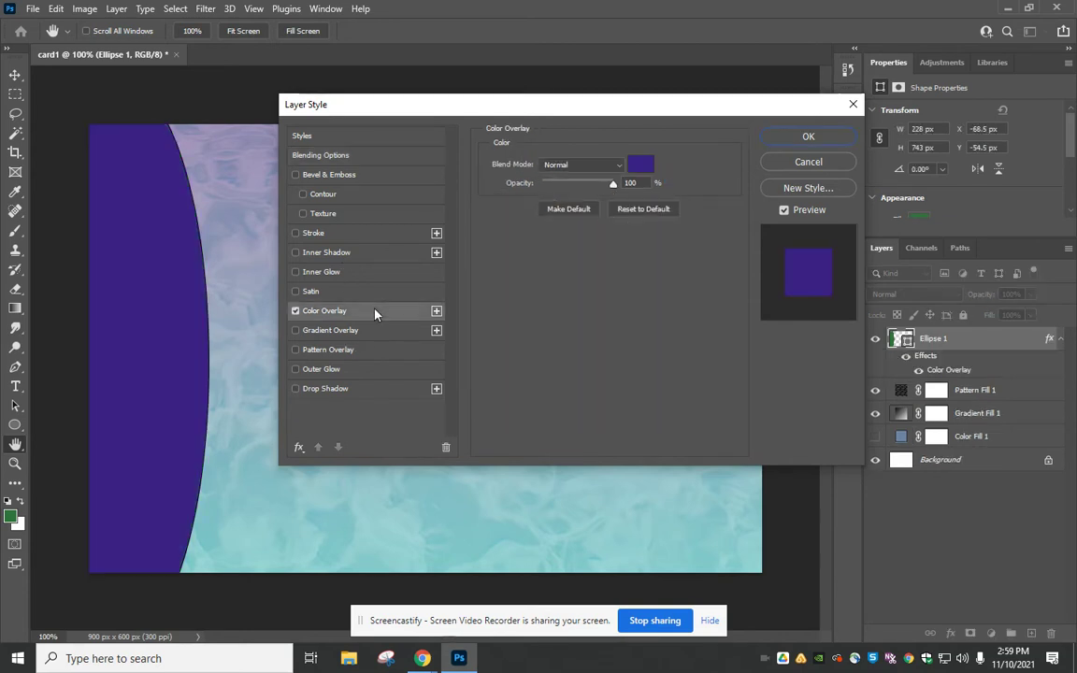
left_click(649, 166)
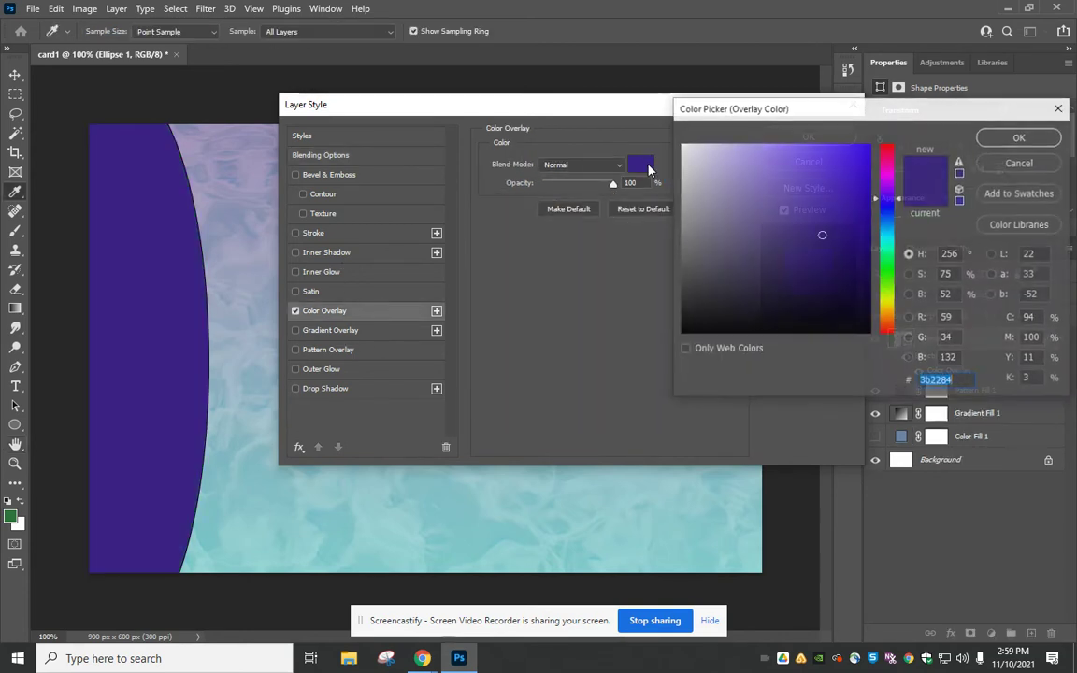
- Try several overlay colors on the ellipse, including dark purples, tones sampled from the background and dark teal
left_click(763, 240)
left_click(797, 287)
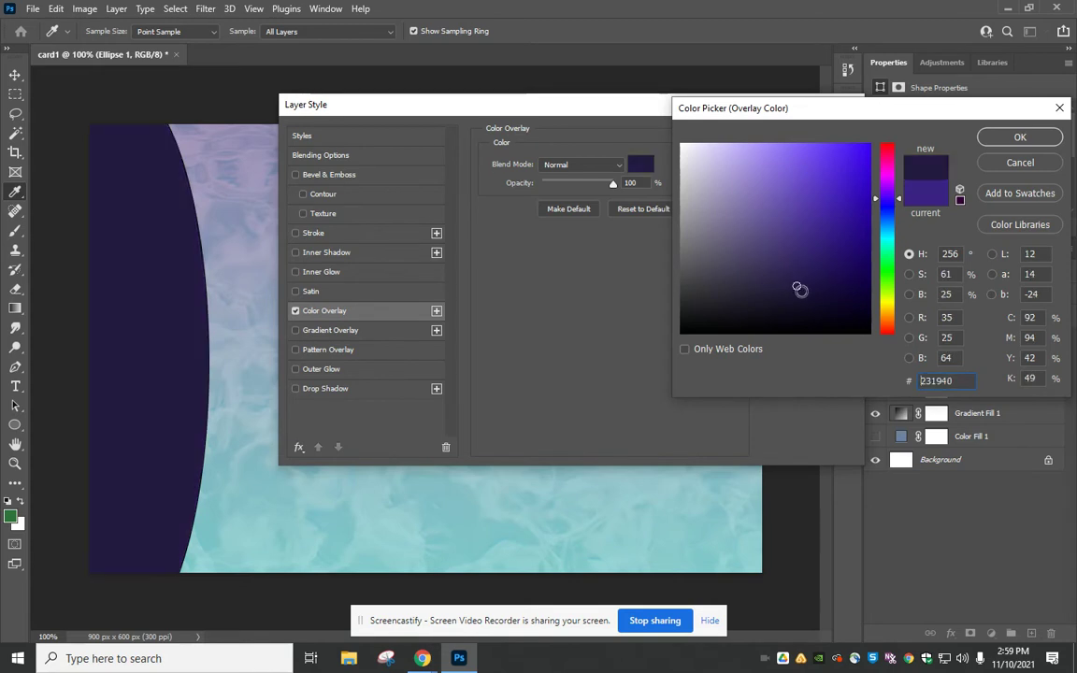
left_click(854, 296)
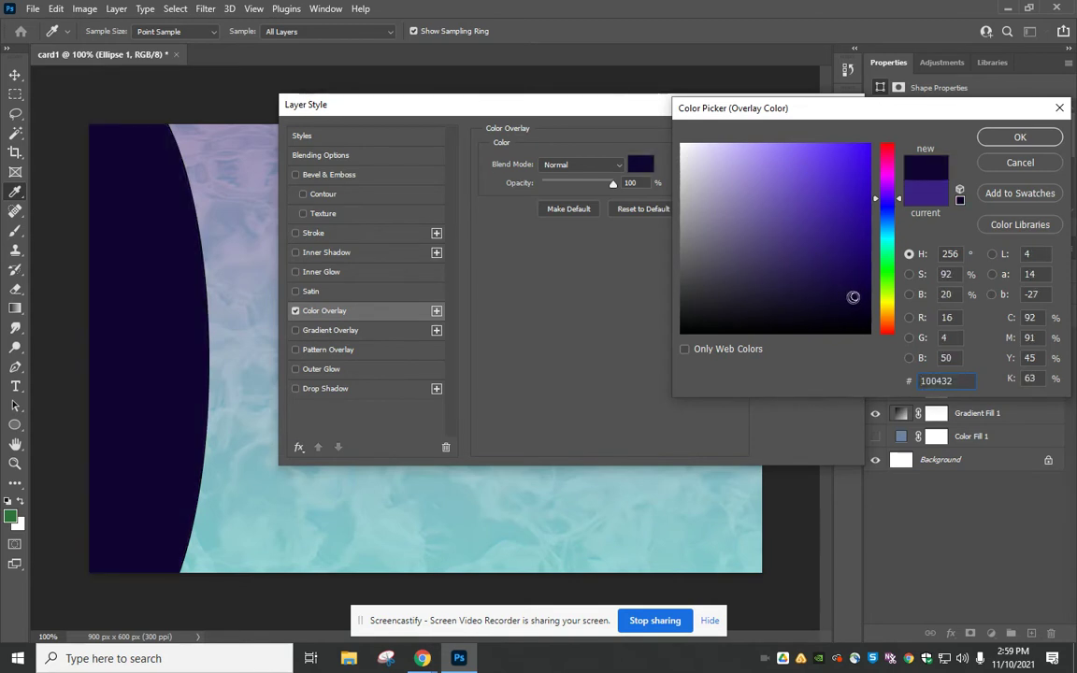
left_click(810, 303)
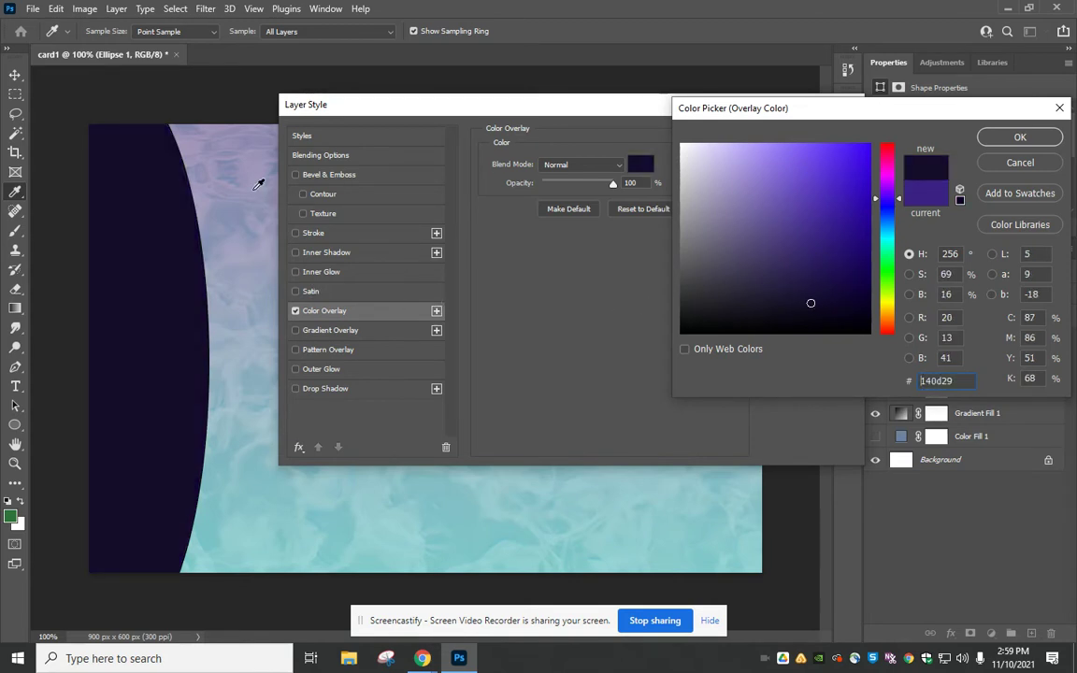
left_click(247, 254)
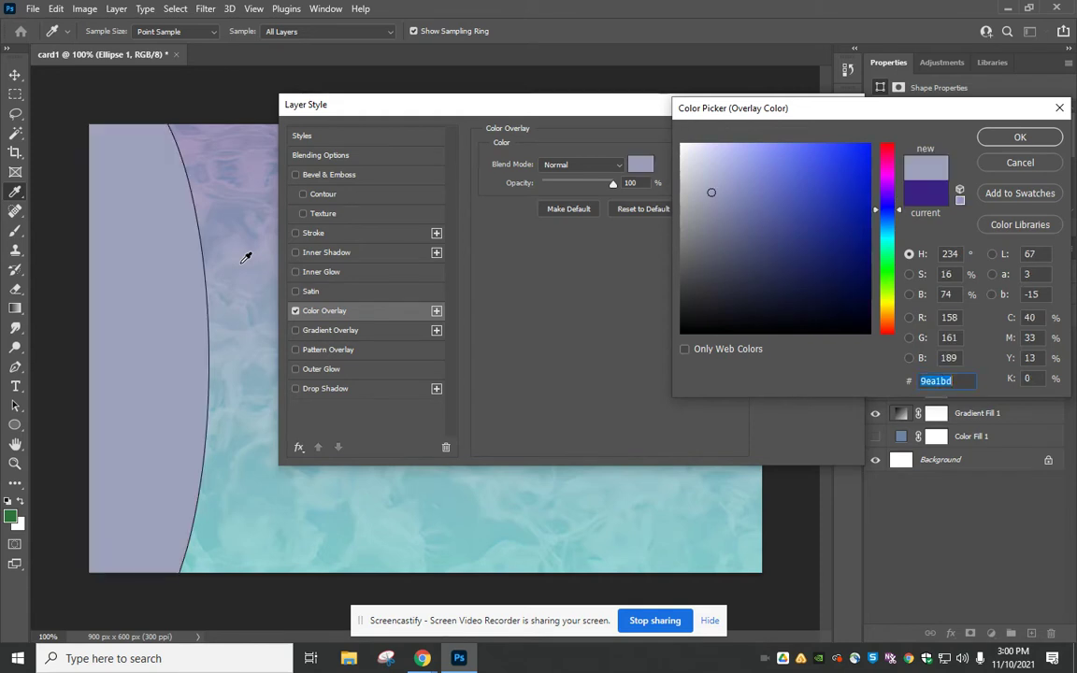
left_click(265, 327)
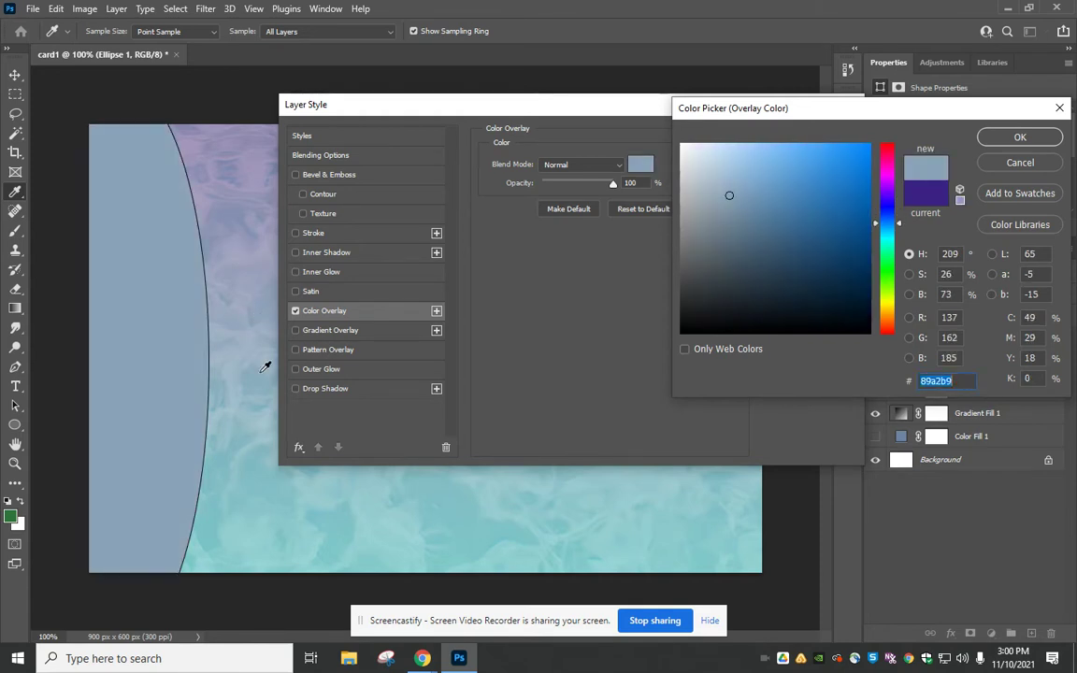
left_click(260, 492)
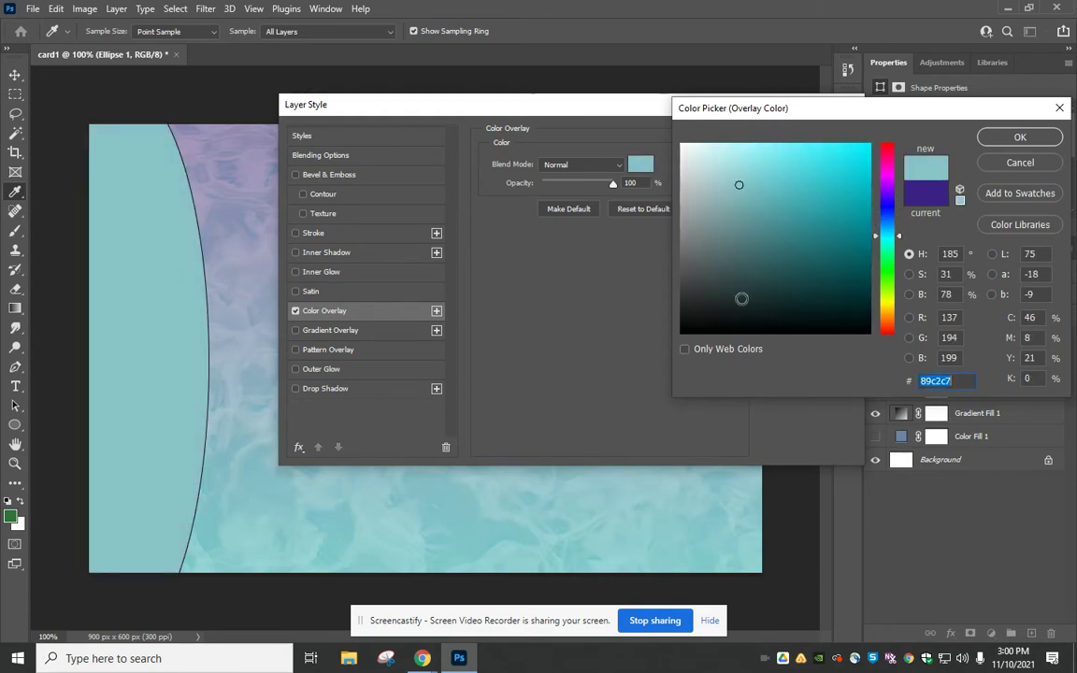
left_click_drag(739, 184, 762, 269)
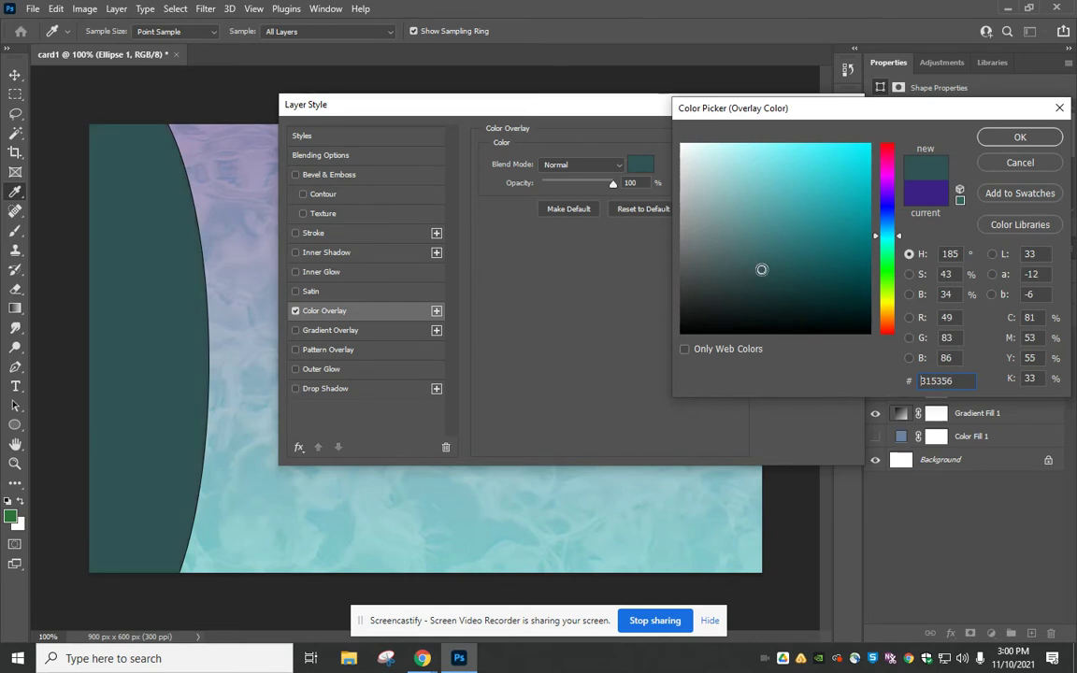
- Set the overlay color to dark navy 192249, using a hue sampled from the purple area of the background
left_click(233, 185)
left_click(805, 279)
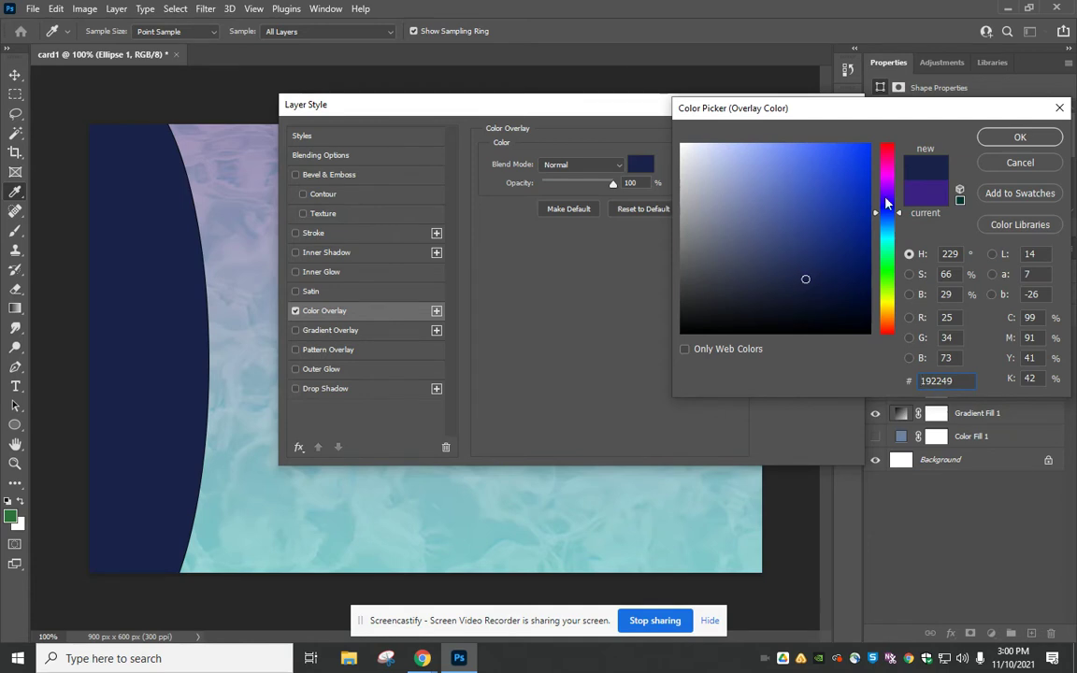
left_click(1021, 137)
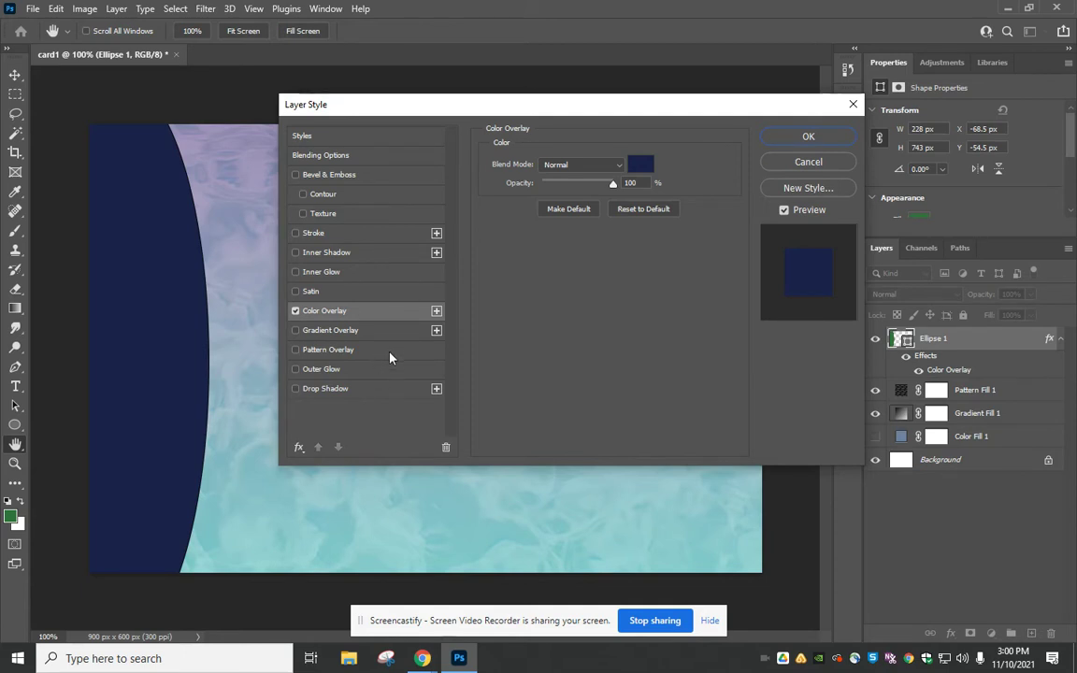
- Add an 8 px inside Stroke in near-white fbfbfd to the ellipse and apply the layer style
left_click(360, 233)
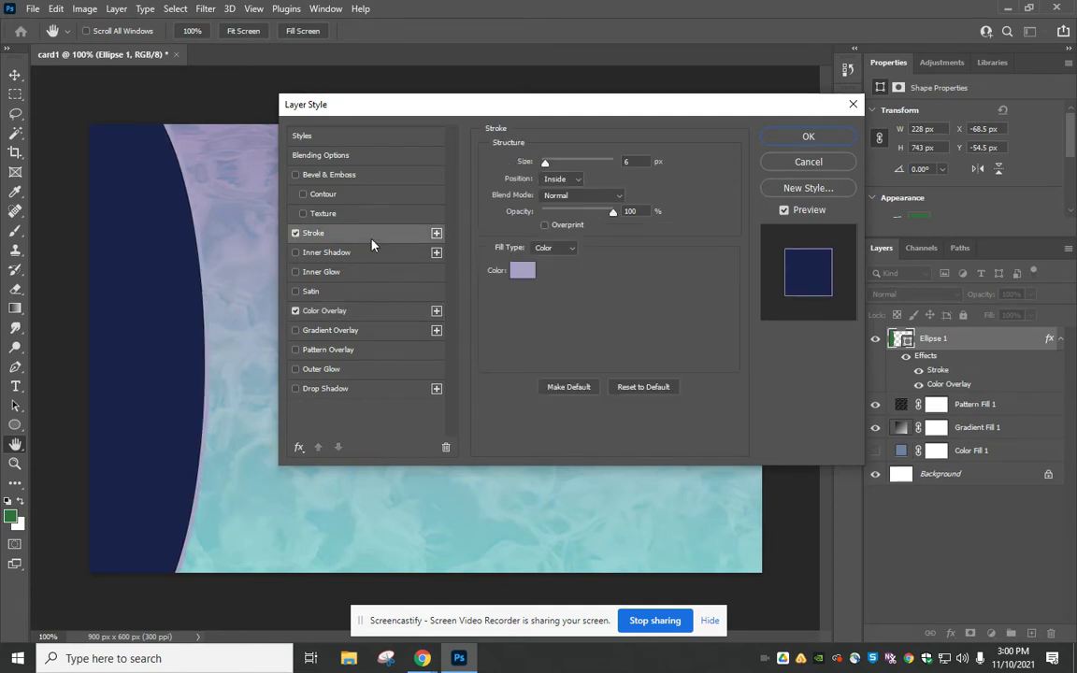
left_click(523, 270)
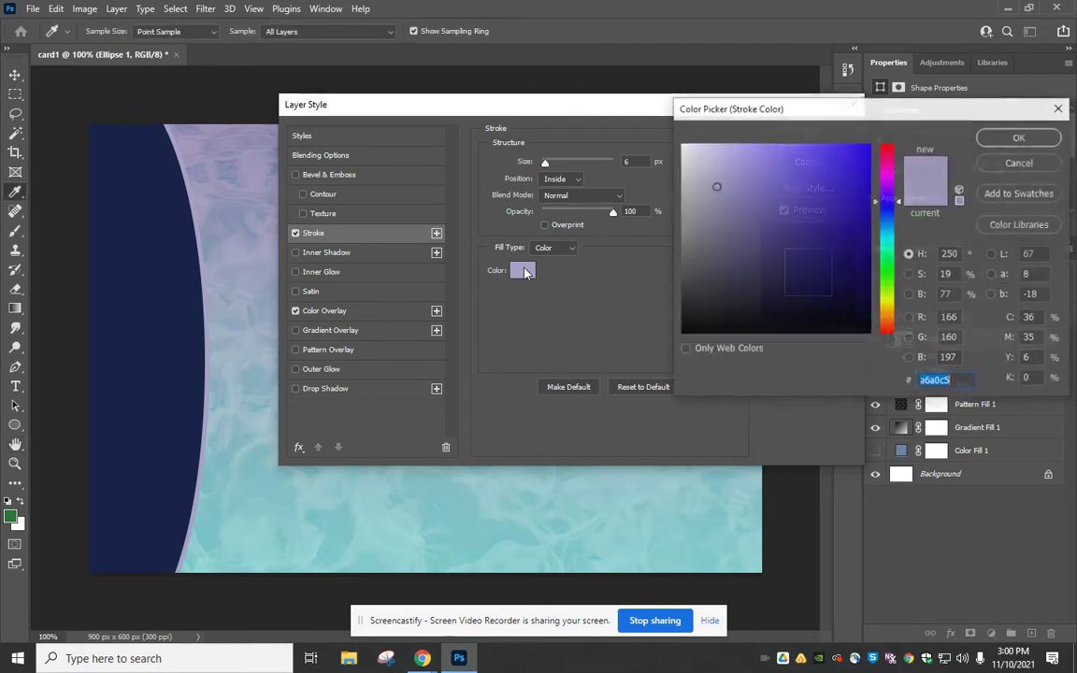
left_click(686, 328)
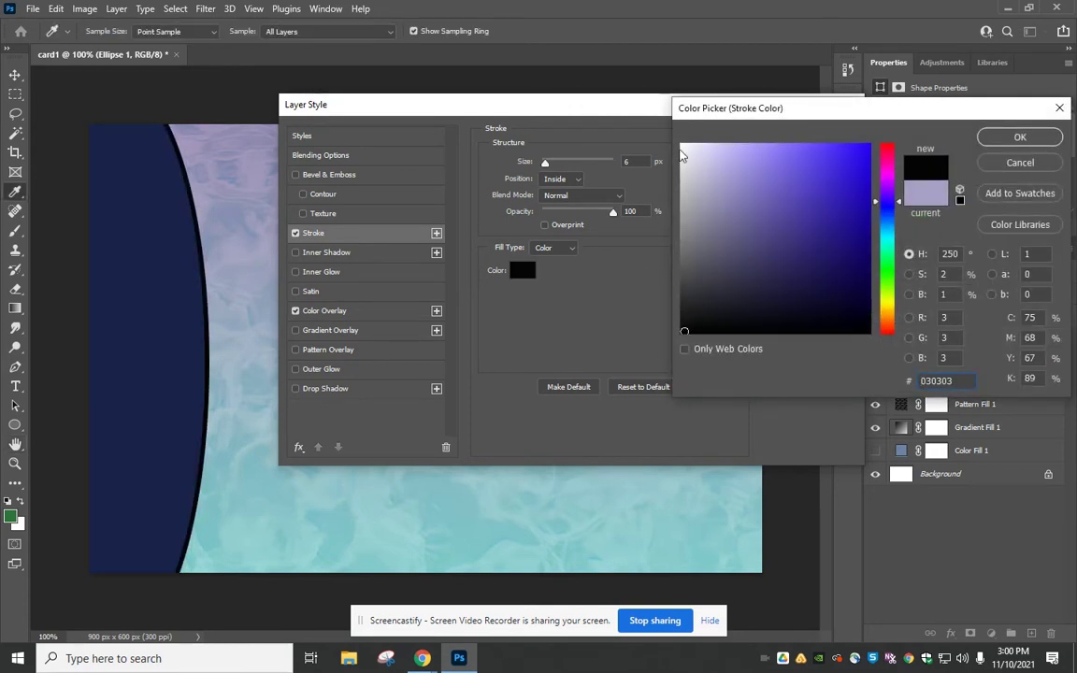
left_click(683, 145)
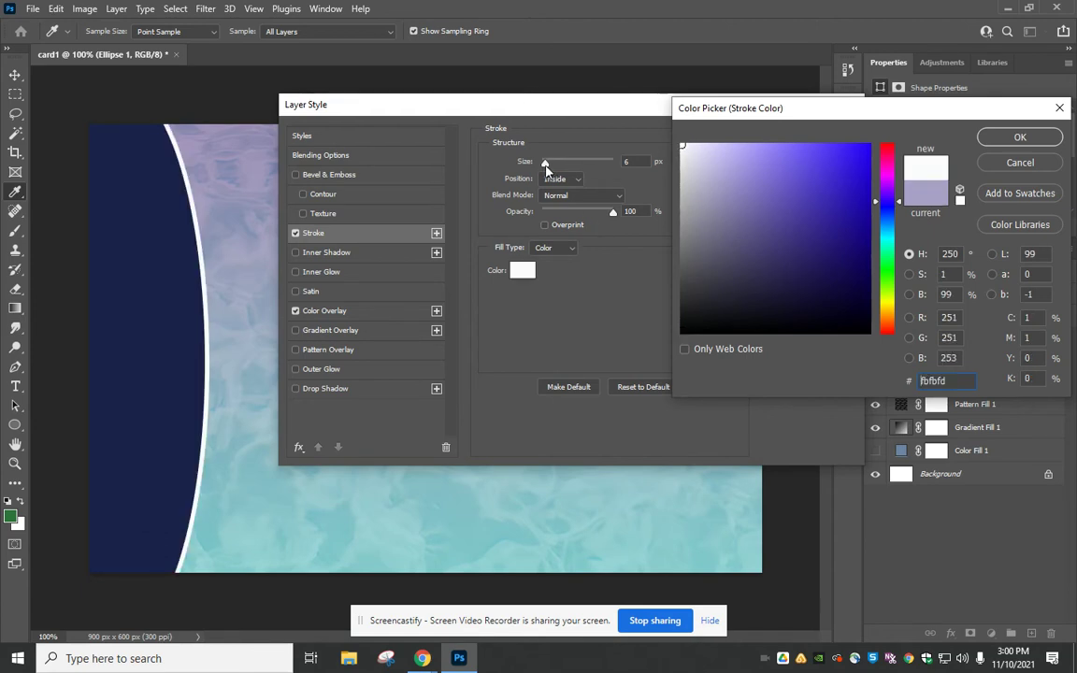
left_click(1020, 137)
left_click_drag(545, 162, 548, 164)
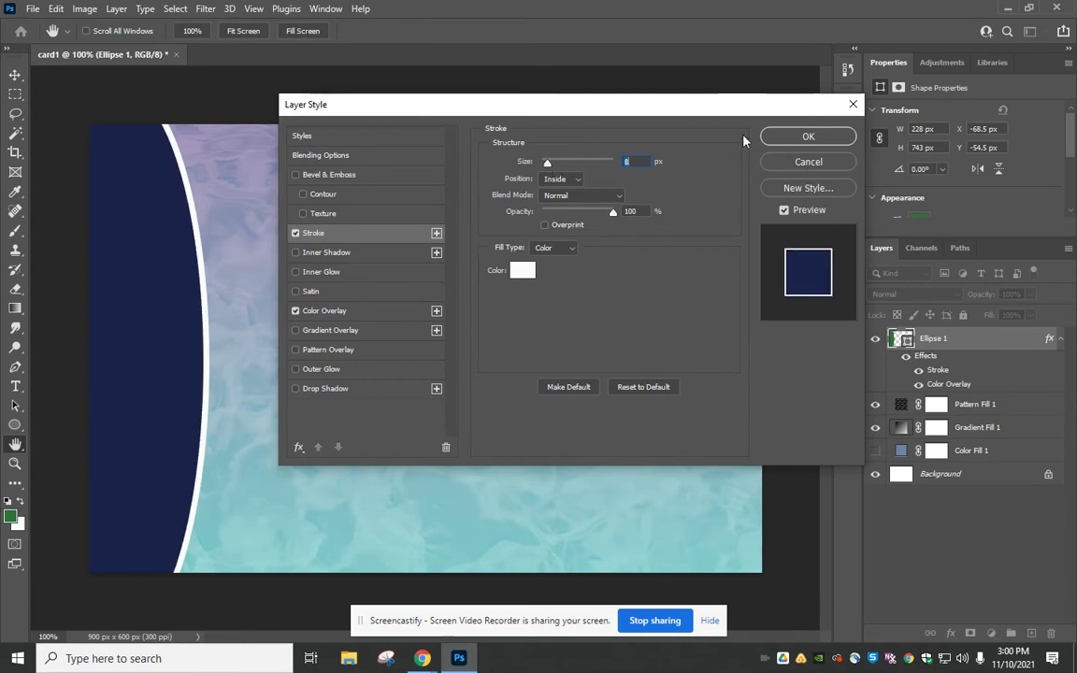
left_click(792, 138)
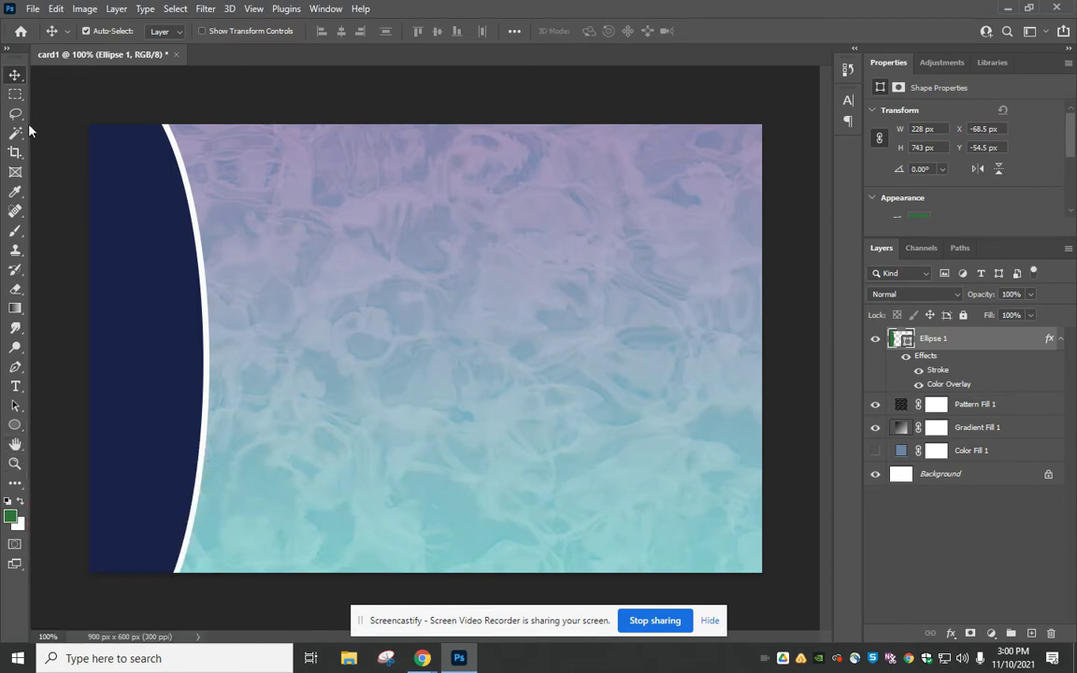
- Activate the Brush tool and look through the Dry Media and Wet Media folders of the brush presets
left_click(14, 234)
left_click(64, 231)
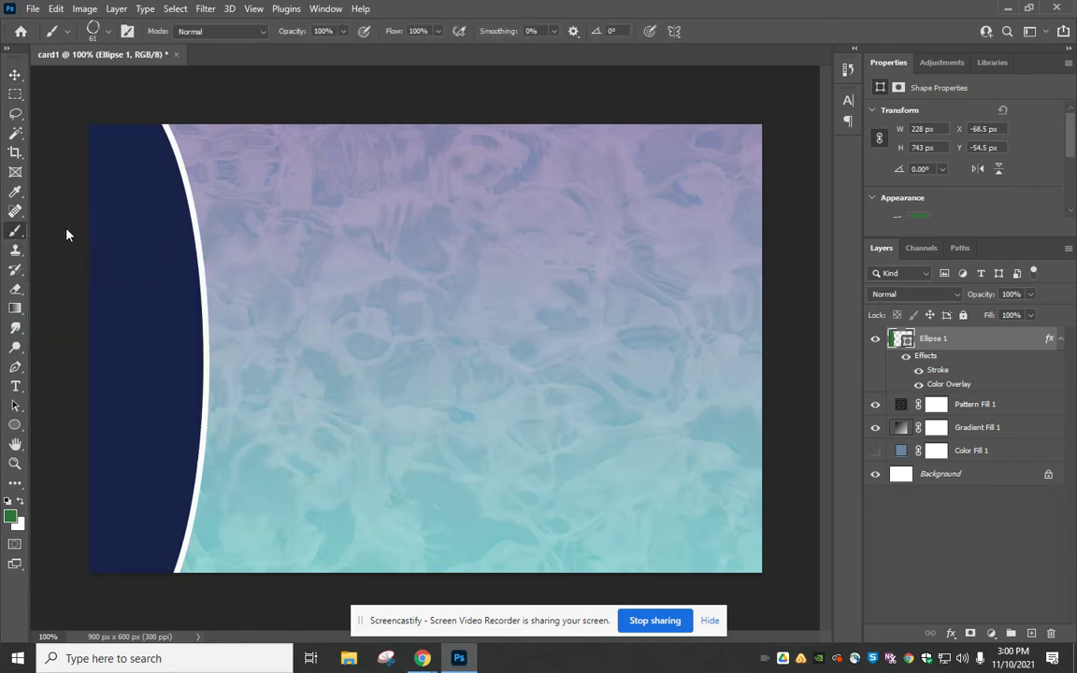
left_click(106, 33)
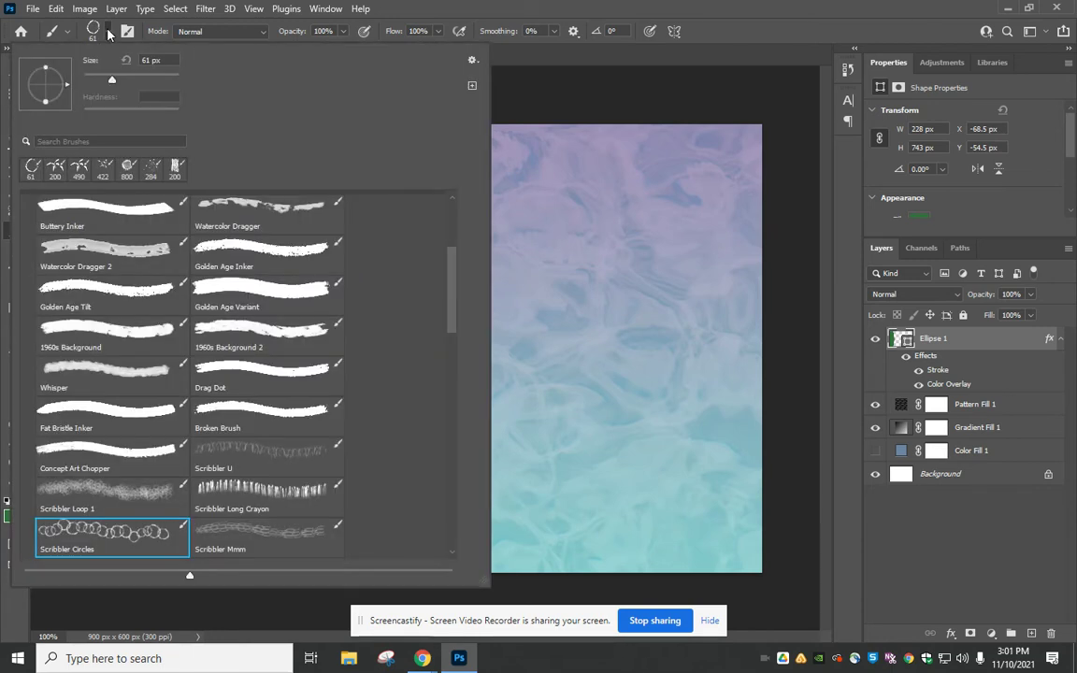
scroll(192, 210, "up", 3)
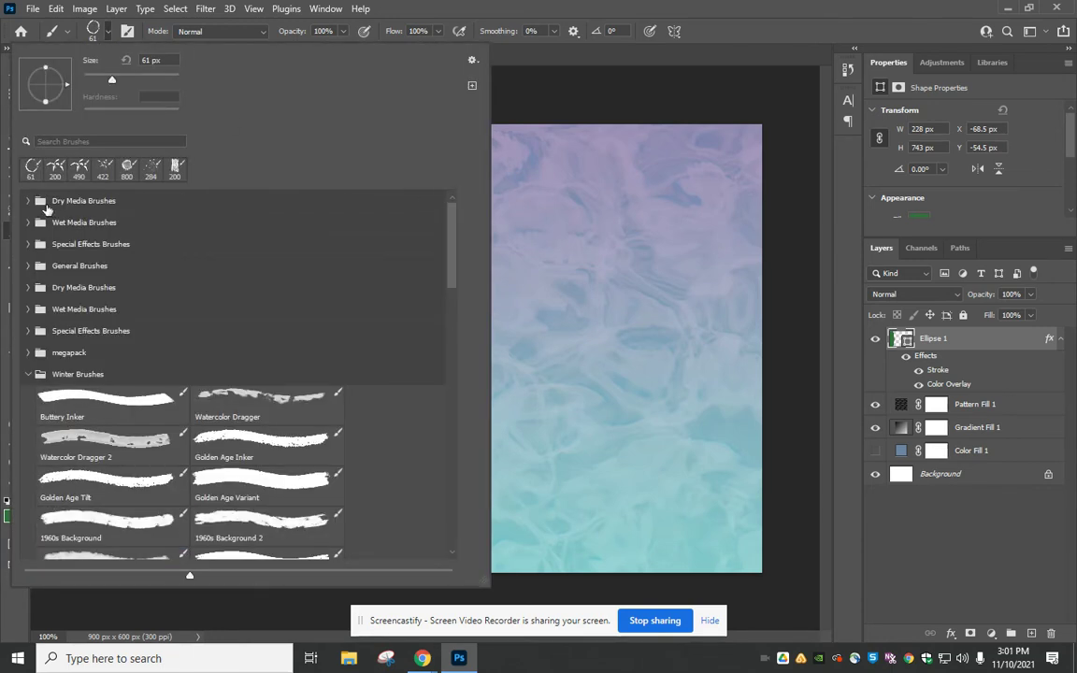
left_click(27, 203)
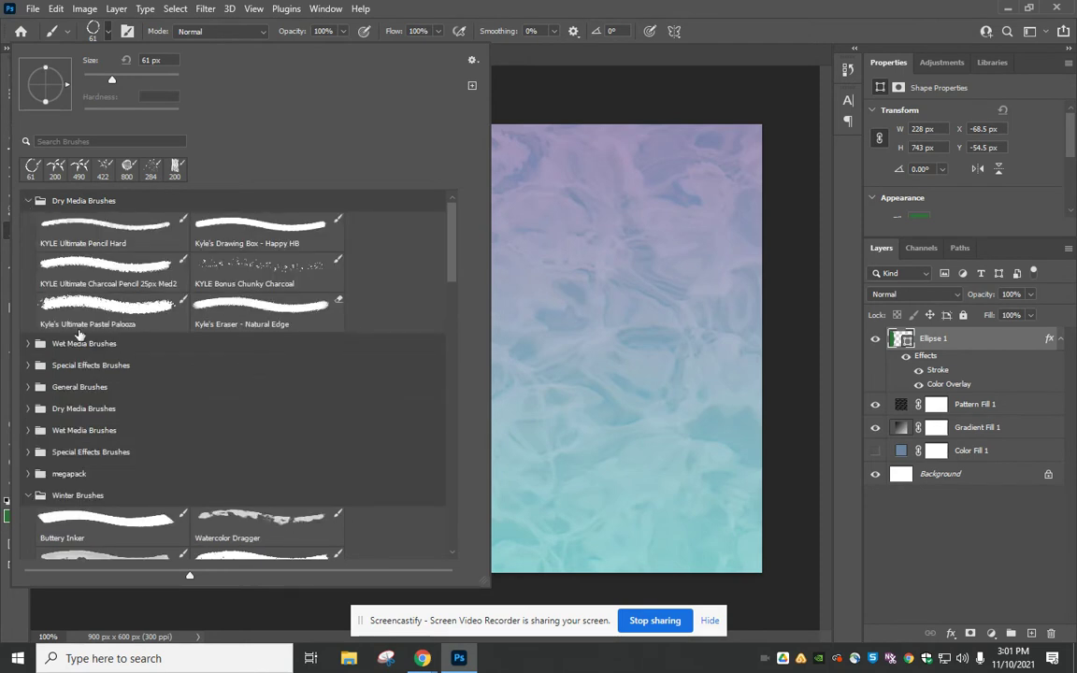
left_click(29, 346)
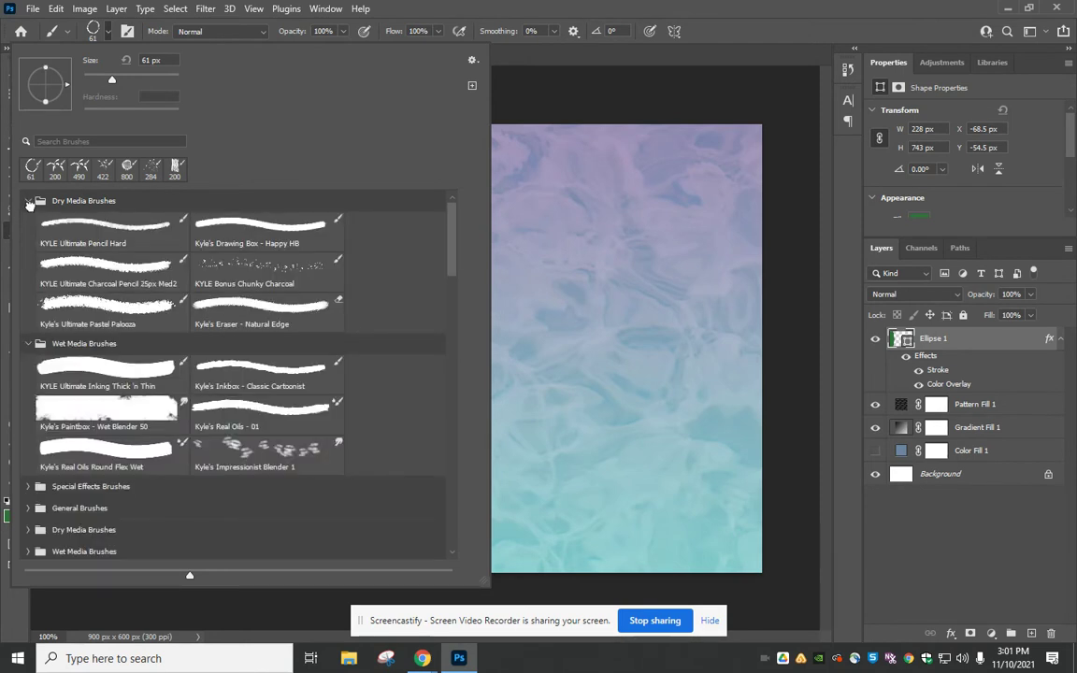
left_click(29, 342)
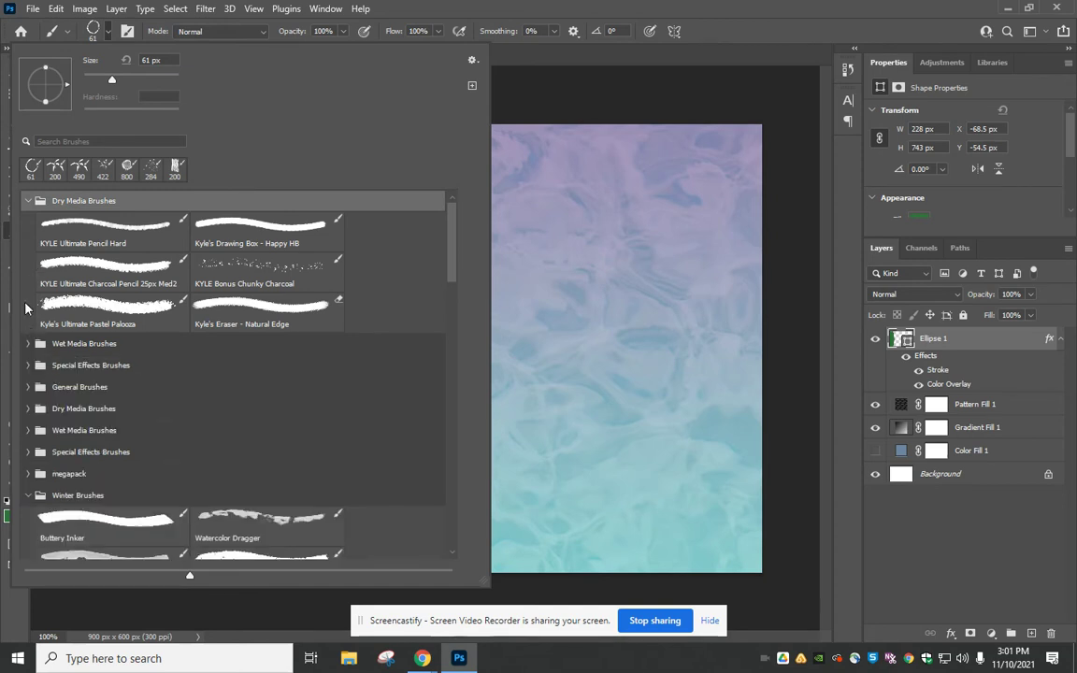
left_click(29, 198)
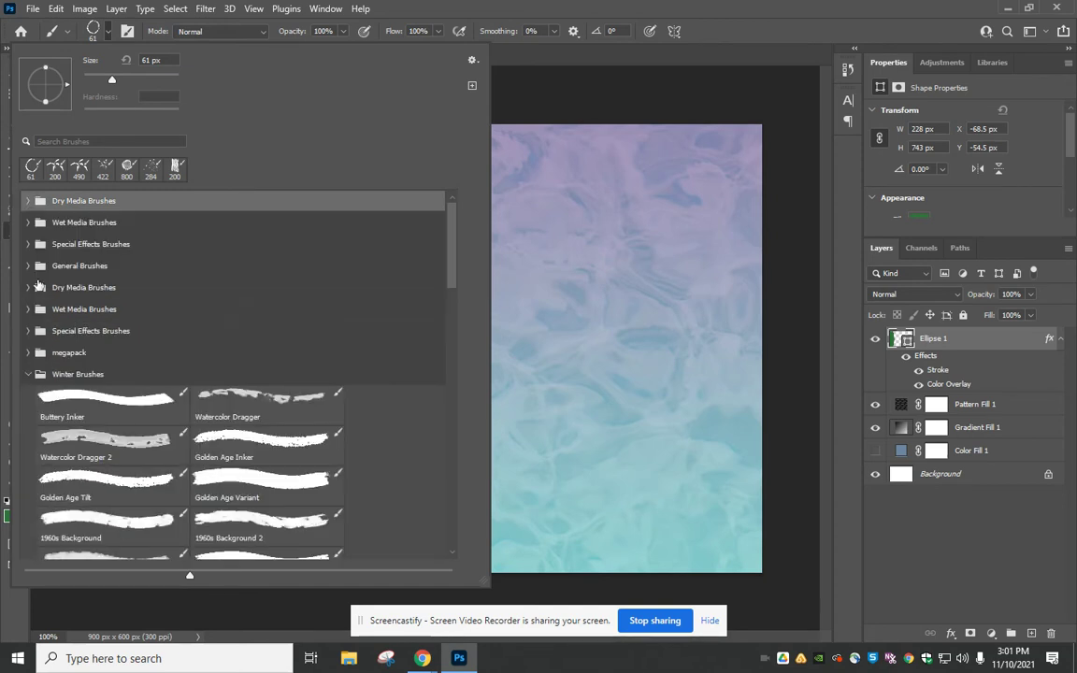
- Get more brushes from Adobe's website by downloading the Gouache set, and load gouache.abr into Photoshop
left_click(473, 61)
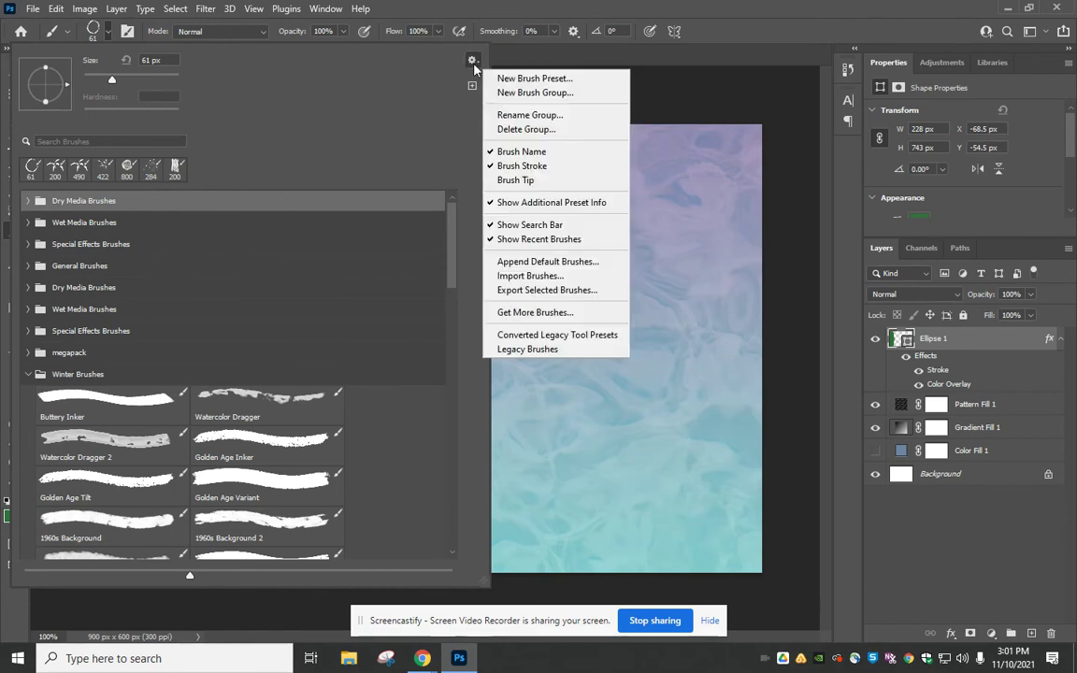
left_click(519, 313)
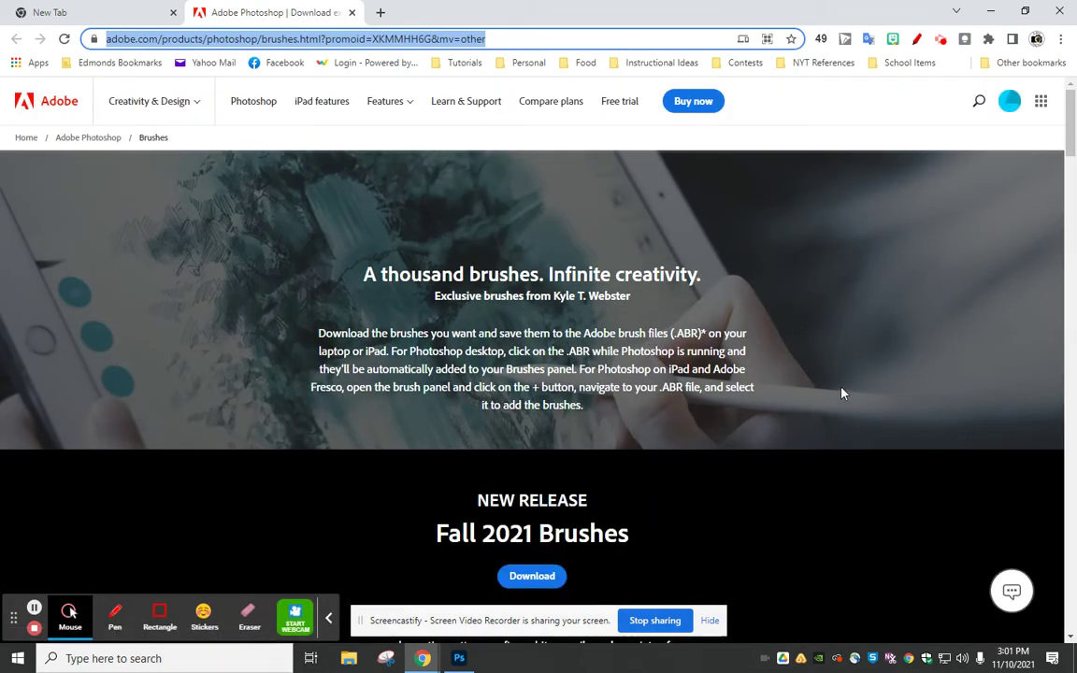
scroll(842, 394, "down", 5)
scroll(588, 425, "down", 2)
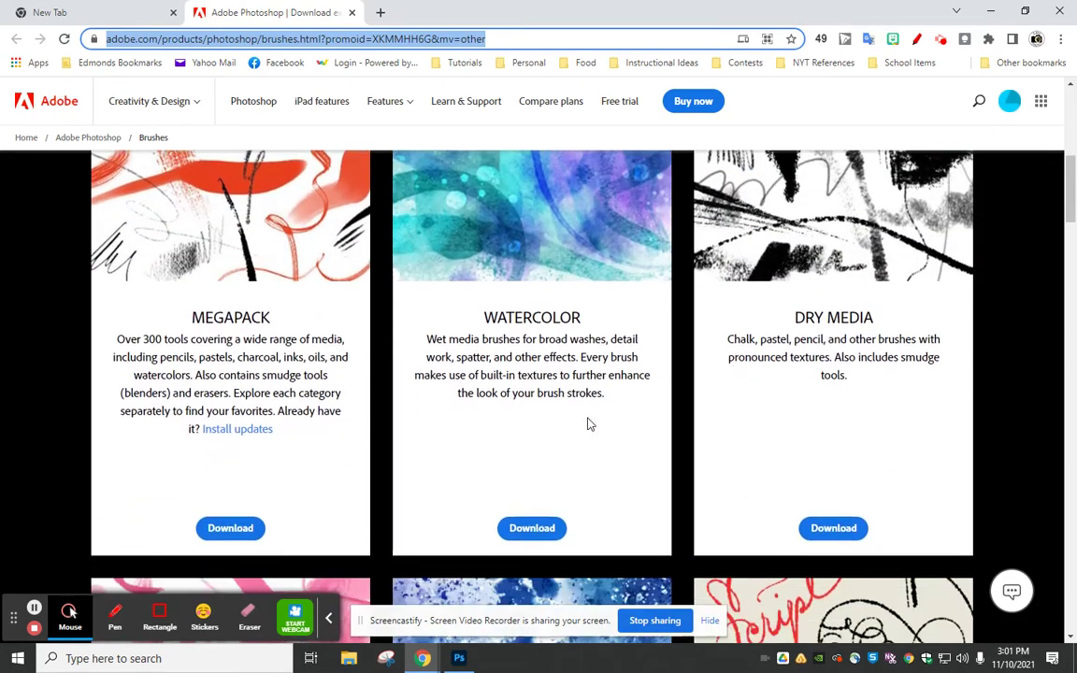
scroll(588, 424, "down", 6)
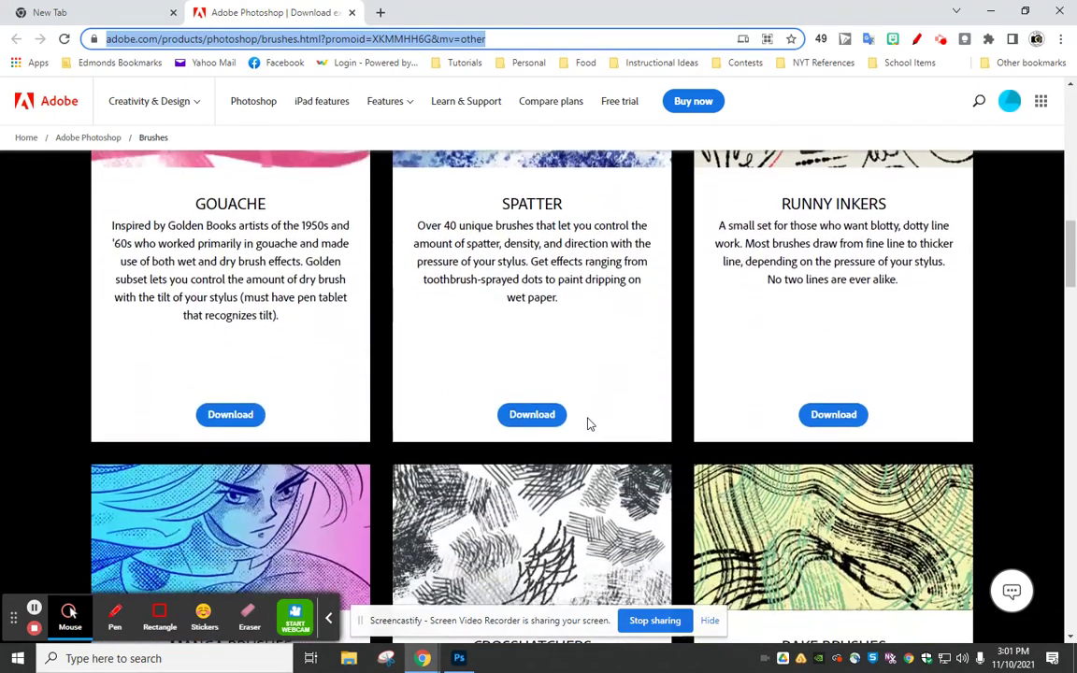
left_click(239, 415)
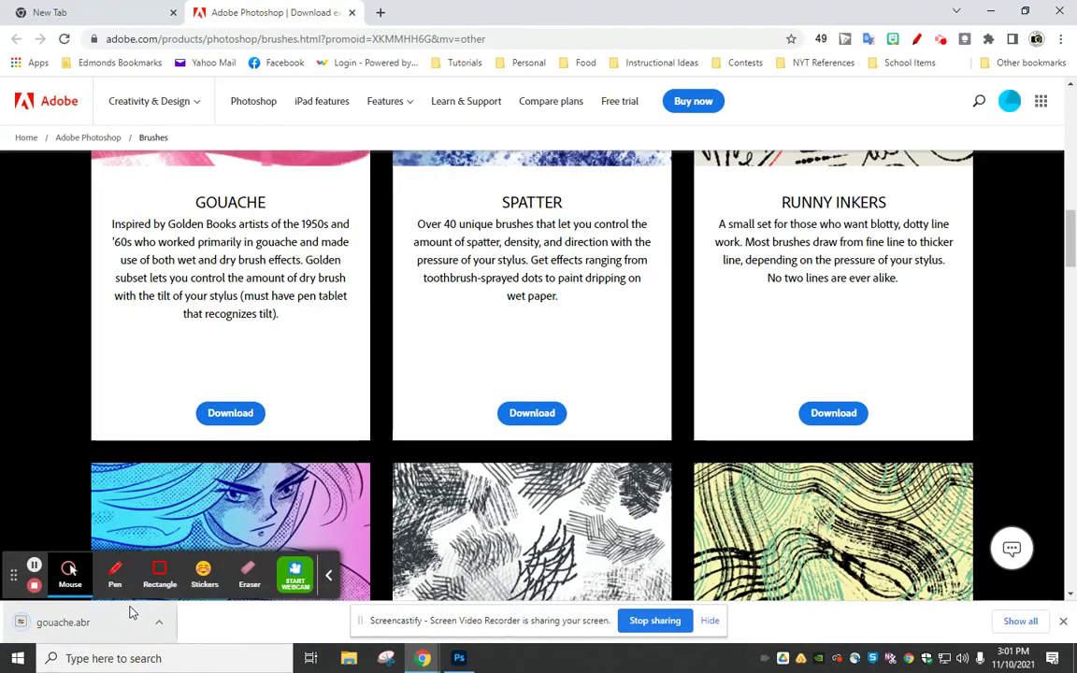
left_click(120, 623)
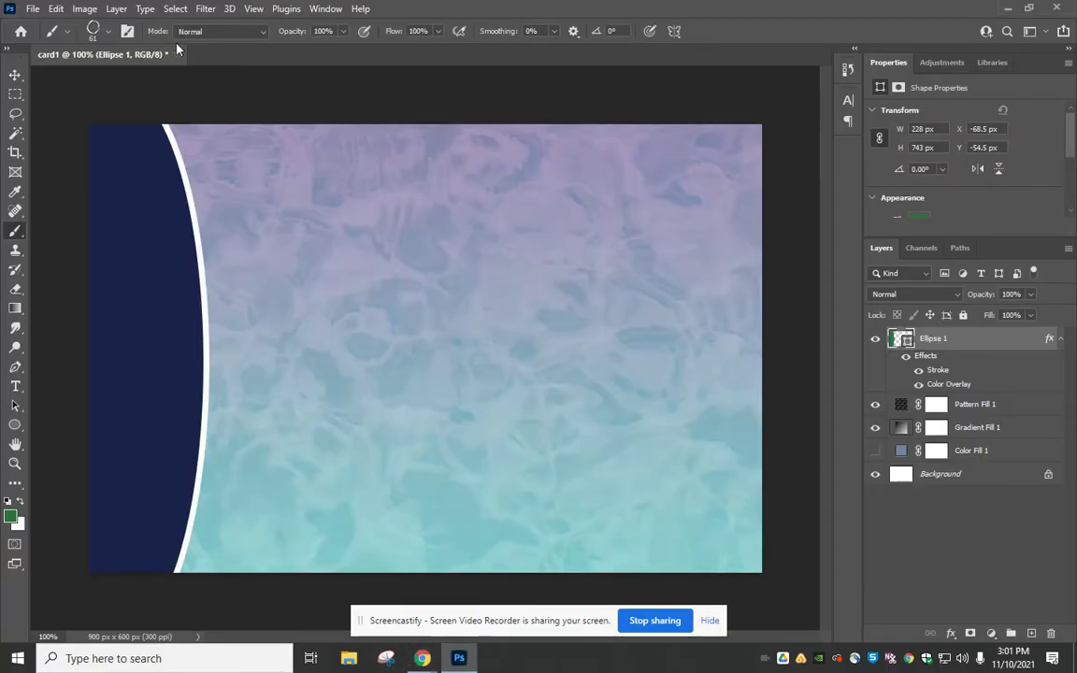
- Examine the presets in the gouache set's Gouache_Master folder, and choose the recently used 61 px Scribbler Circles brush
left_click(106, 35)
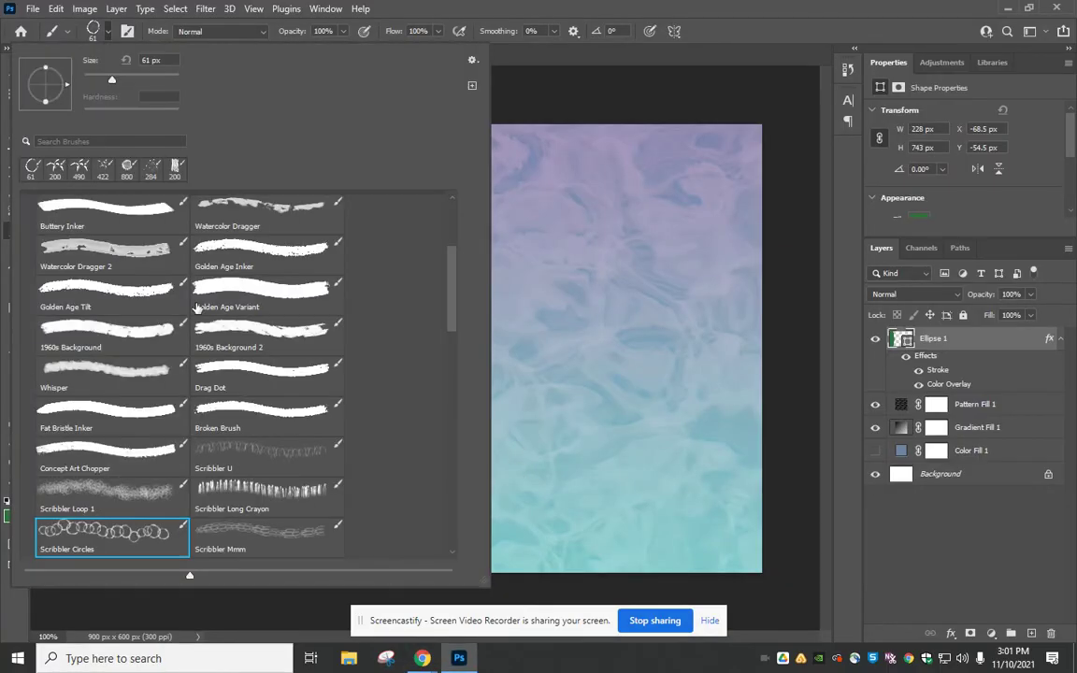
scroll(198, 314, "down", 2)
scroll(200, 320, "down", 5)
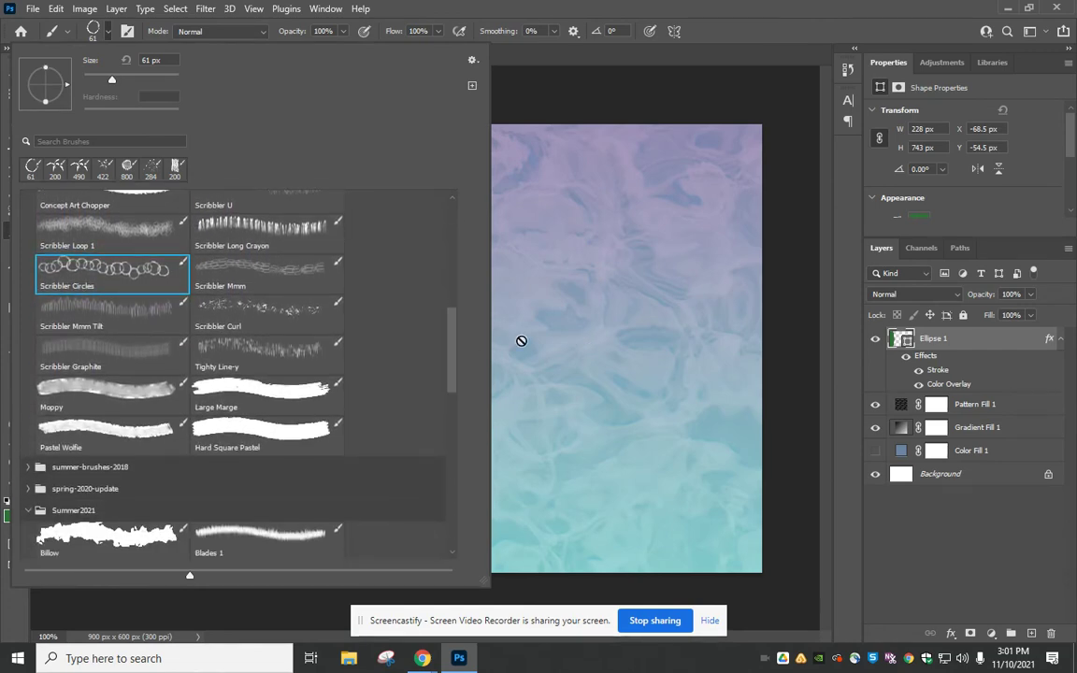
left_click_drag(455, 311, 466, 544)
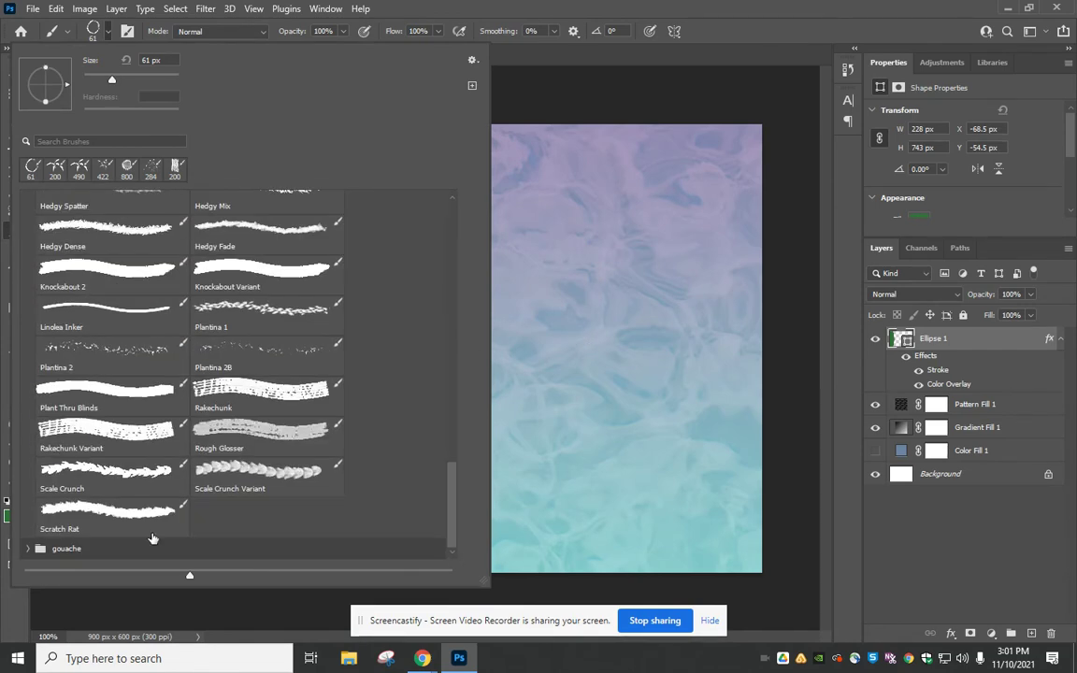
left_click(41, 548)
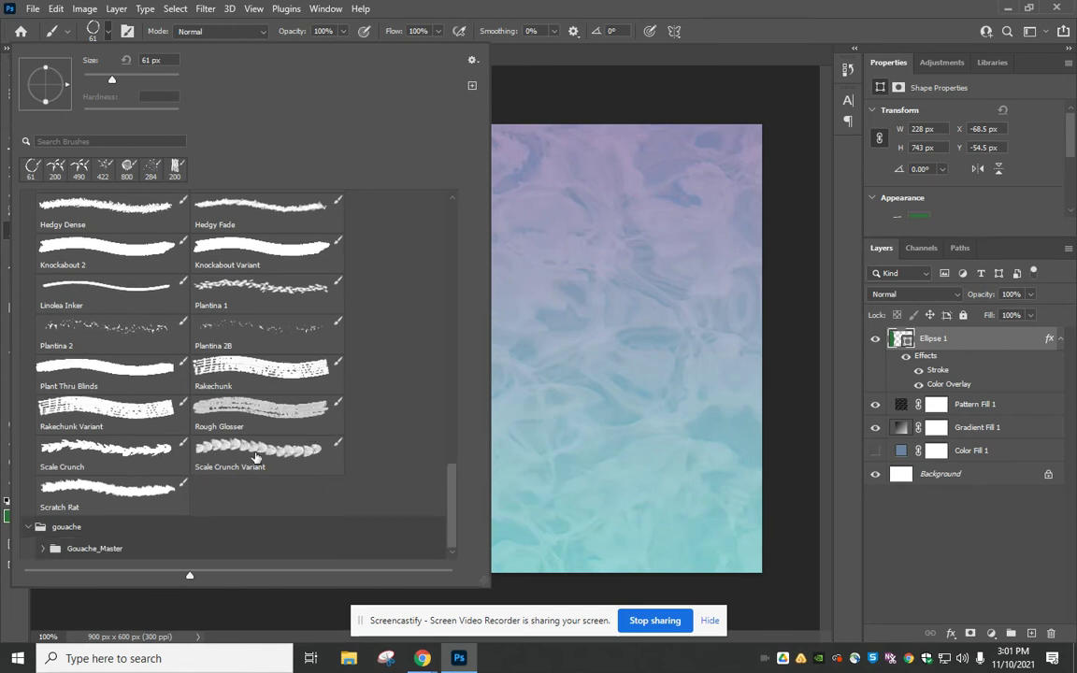
left_click(42, 548)
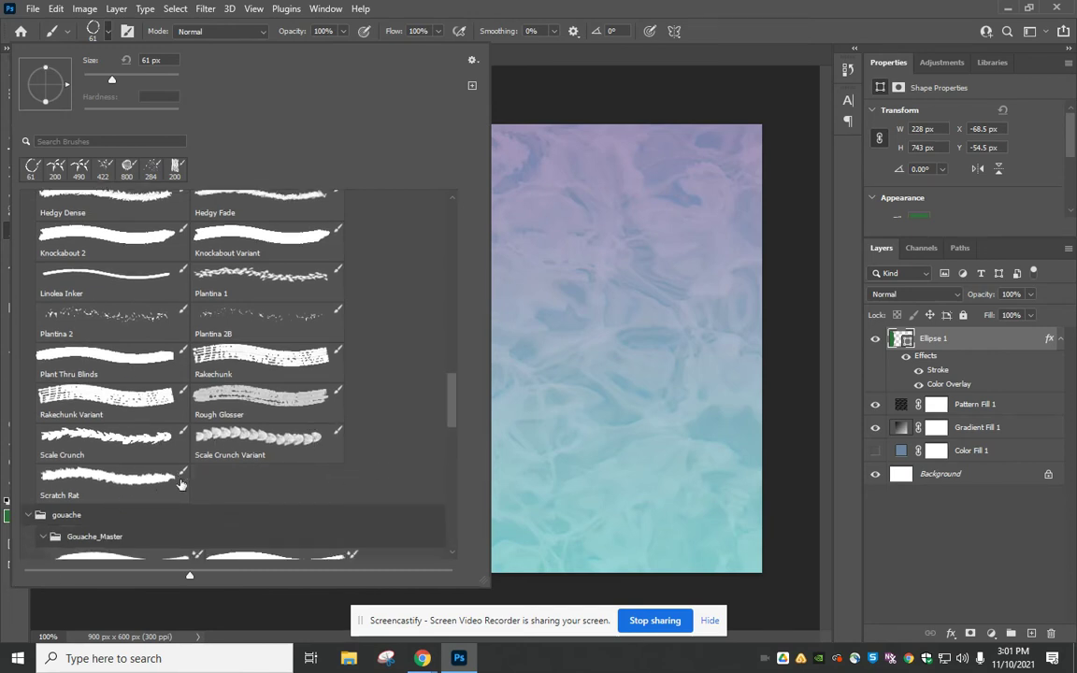
scroll(182, 484, "down", 4)
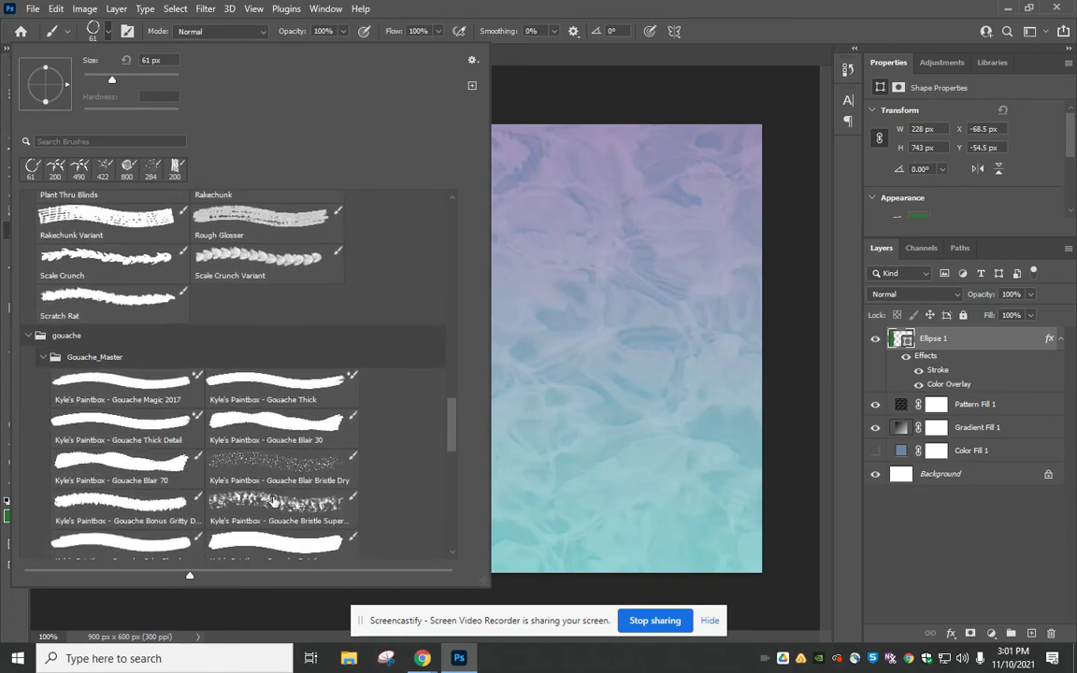
scroll(217, 495, "down", 3)
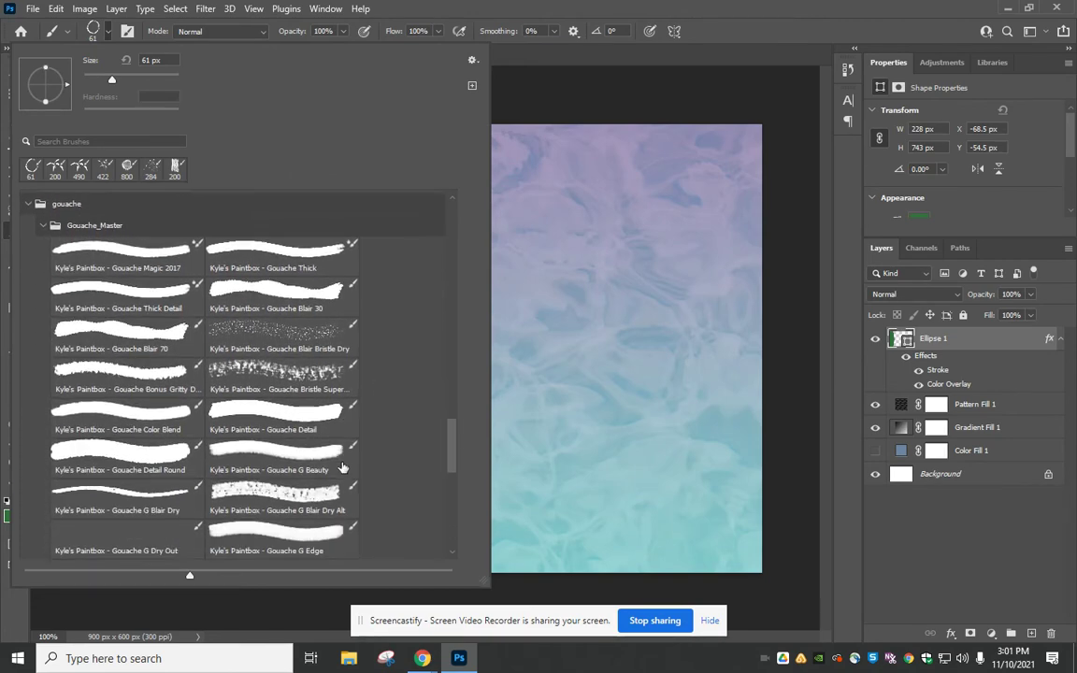
scroll(341, 468, "down", 2)
scroll(212, 197, "up", 3)
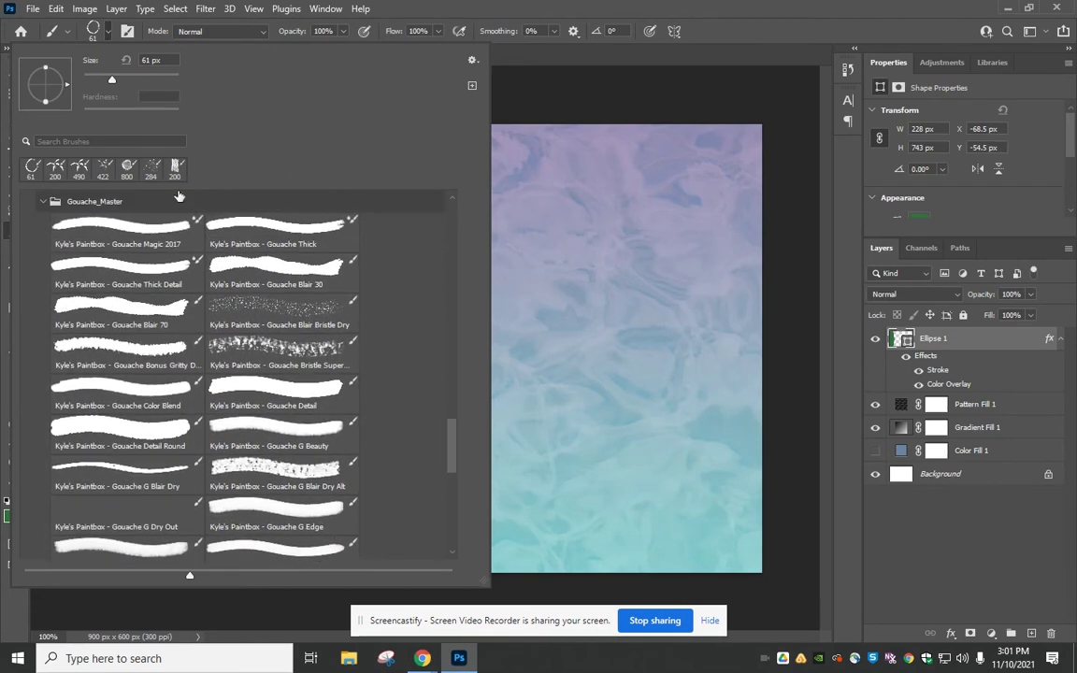
left_click(34, 170)
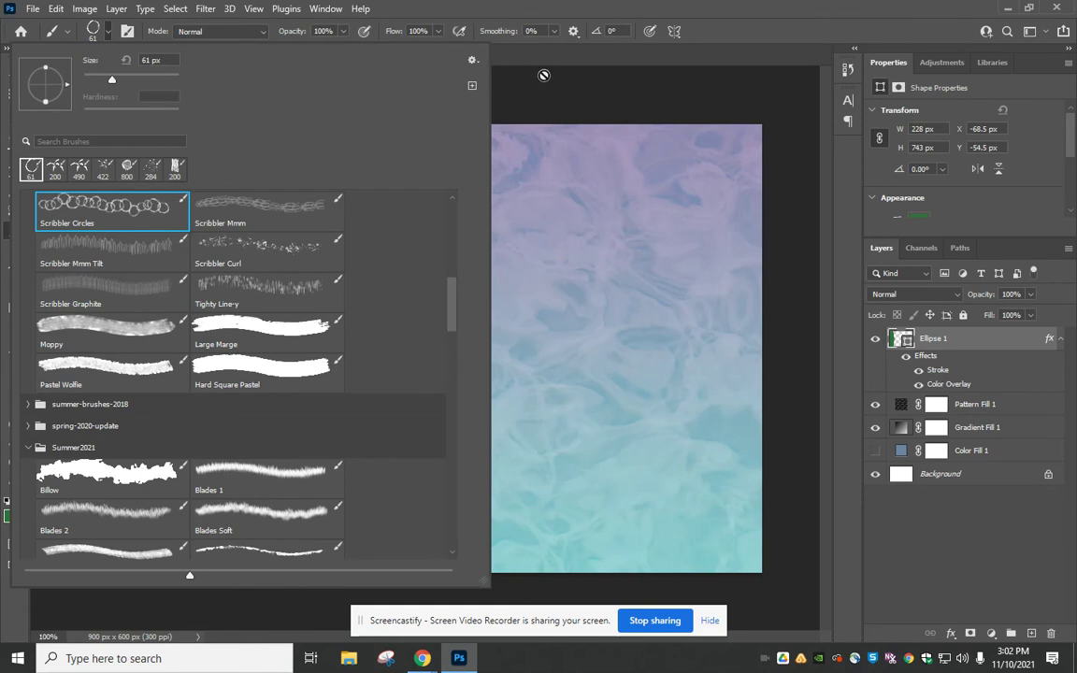
- Rasterize the ellipse shape layer and add a new empty layer above it
left_click(489, 67)
left_click(477, 250)
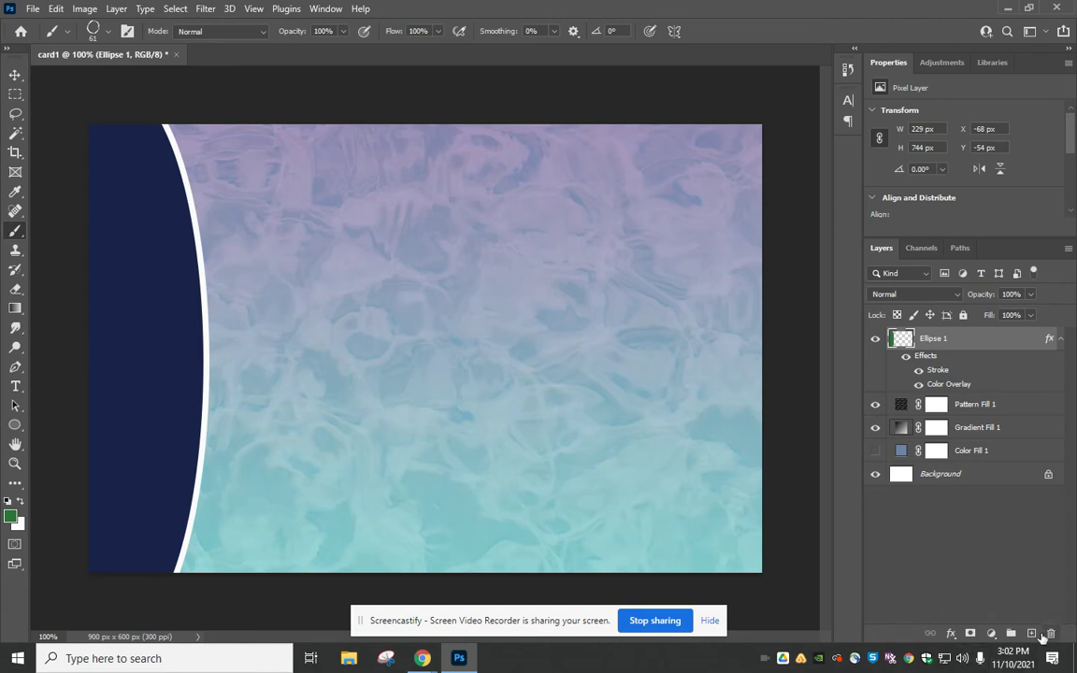
left_click(1032, 634)
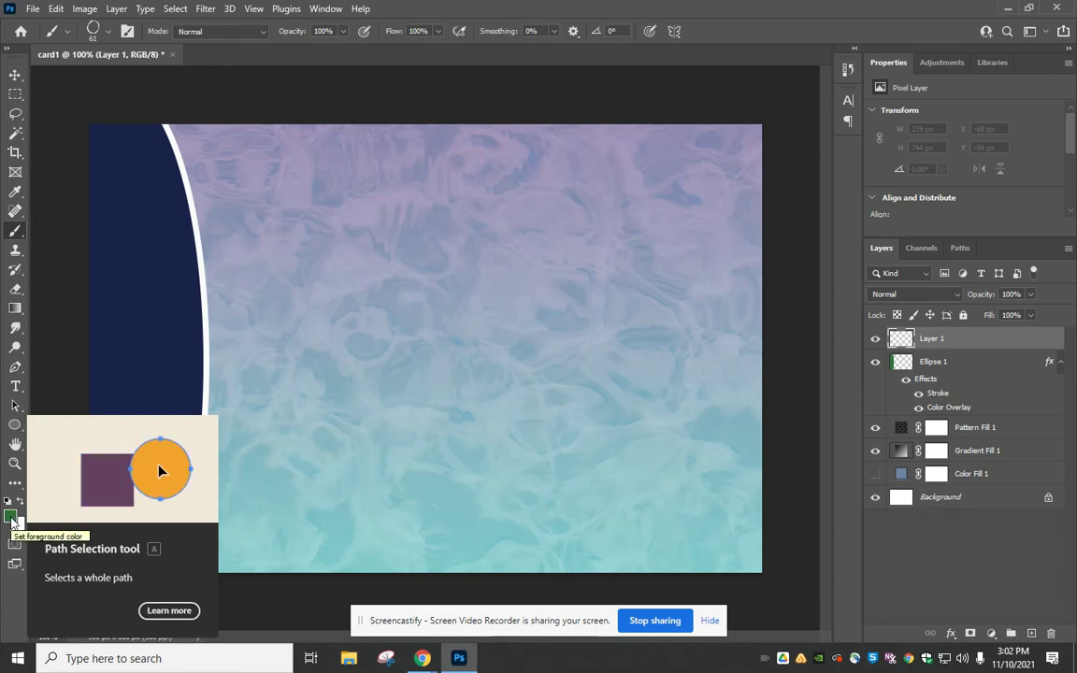
- Set the foreground color to bright purple a573f9, using a hue sampled from the background, and return to the Brush tool
left_click(13, 518)
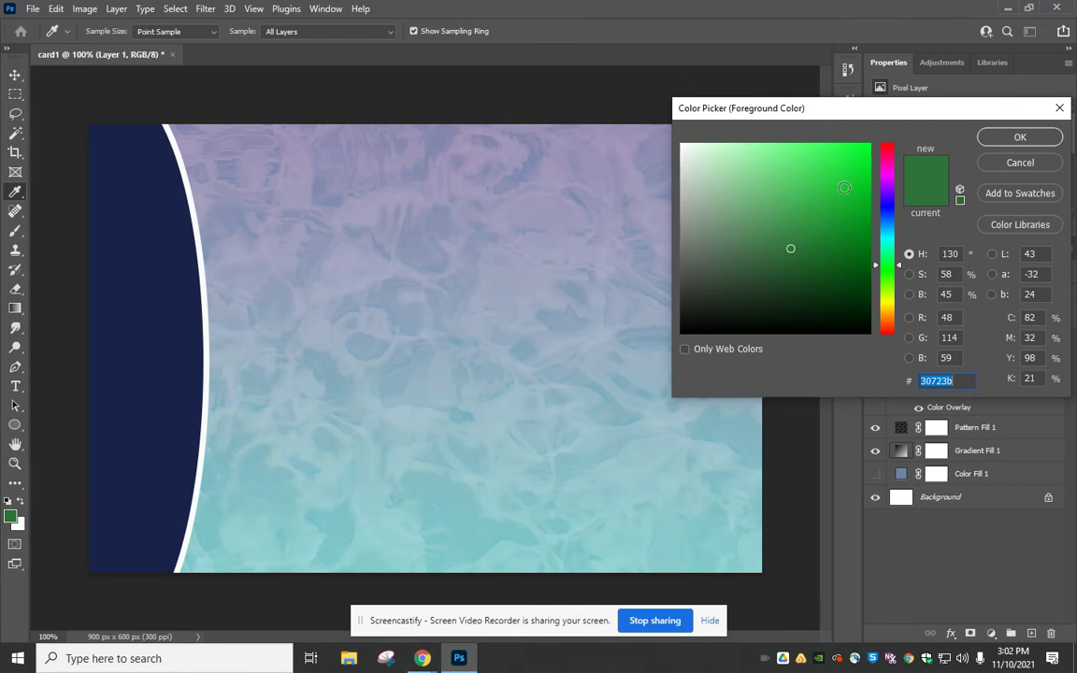
left_click(632, 150)
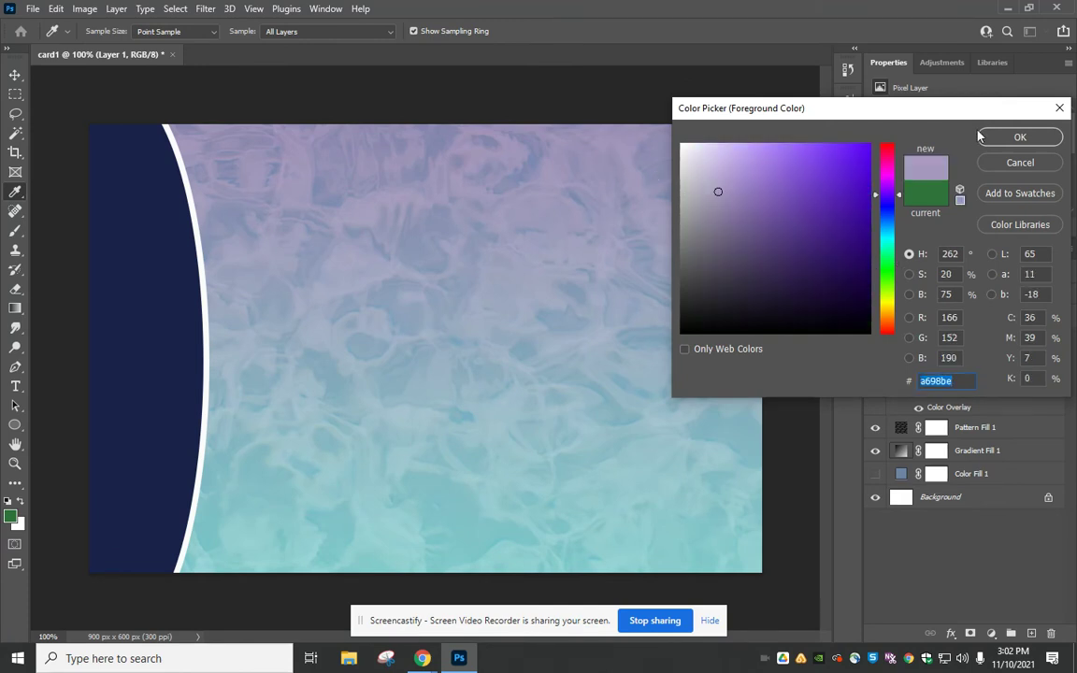
mouse_move(718, 192)
left_mouse_down()
mouse_move(820, 185)
mouse_move(823, 196)
mouse_move(808, 159)
mouse_move(781, 157)
mouse_move(784, 147)
left_mouse_up()
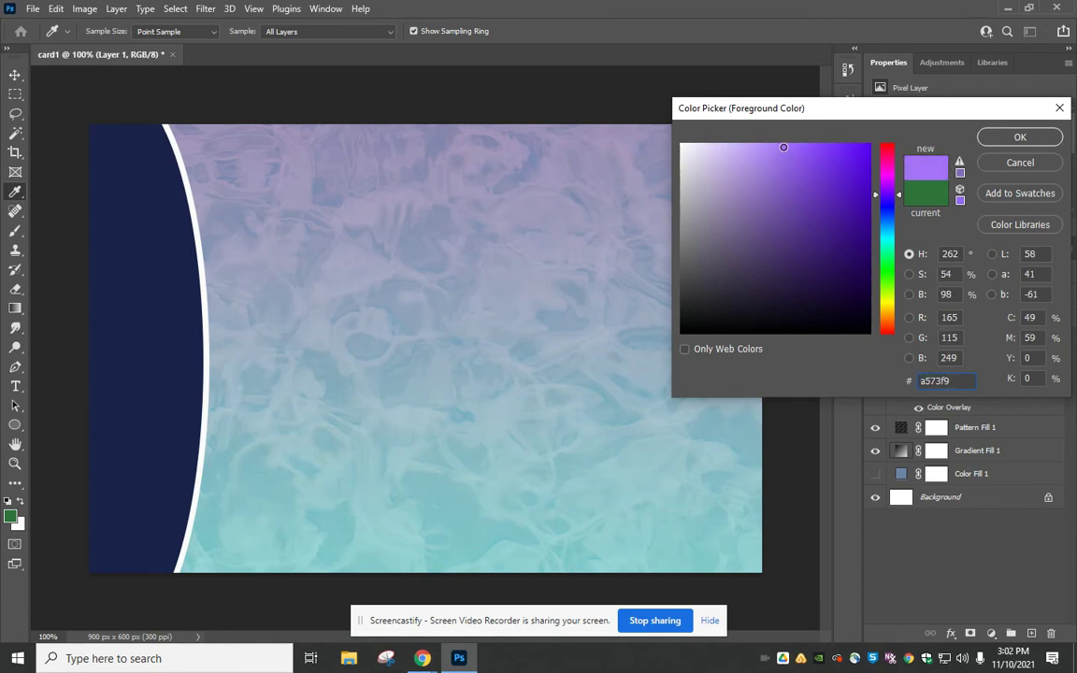
left_click(983, 137)
key("b")
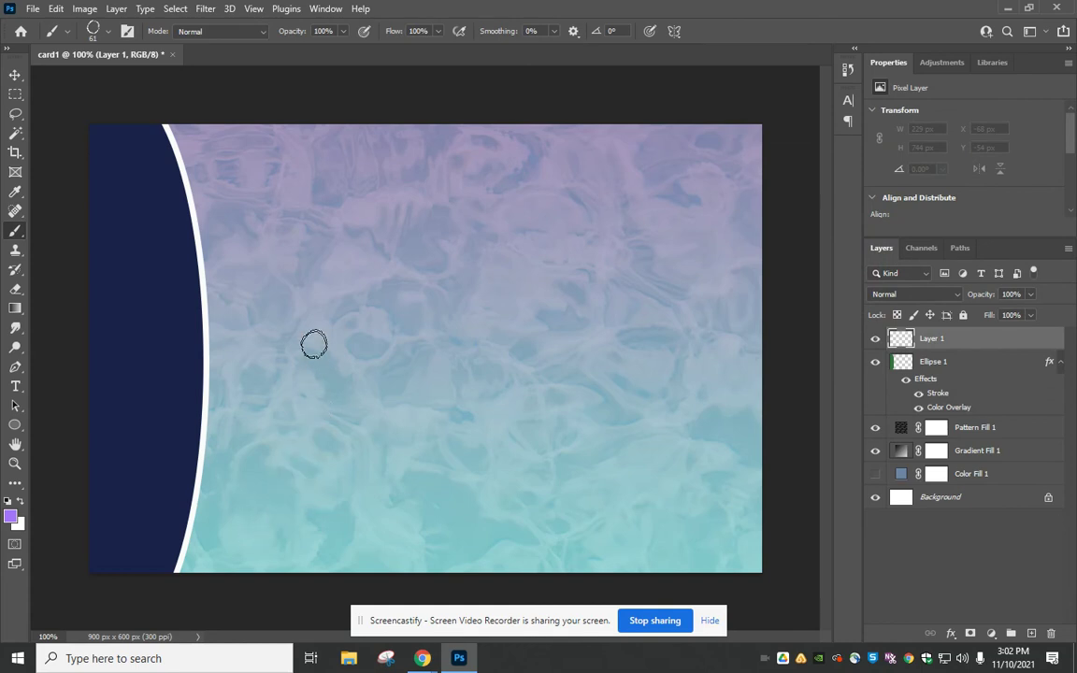
- Try a purple circle stroke diagonally across the lower background and undo it
mouse_move(222, 553)
left_mouse_down()
mouse_move(254, 522)
mouse_move(318, 515)
mouse_move(360, 466)
mouse_move(377, 384)
mouse_move(458, 344)
left_mouse_up()
key("ctrl+z")
- Set the brush size to 80 px and paint two overlapping circle strokes along the full length of the ellipse's white edge
key("bracketright")
key("bracketright")
key("bracketright")
key("bracketright")
key("bracketright")
key("bracketright")
key("bracketright")
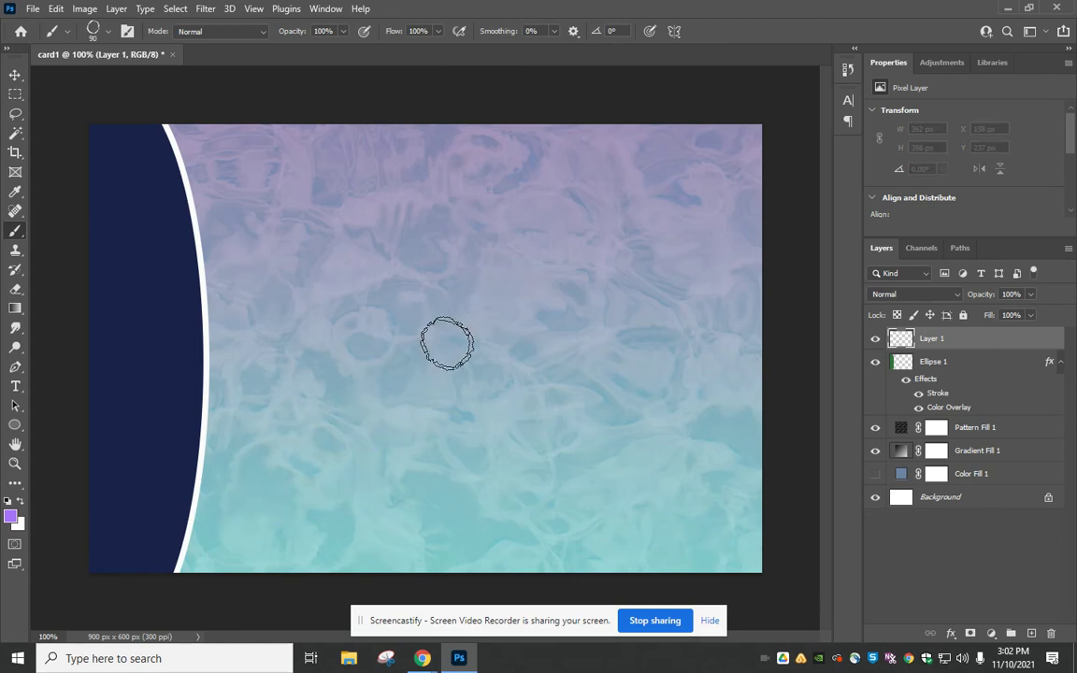
key("bracketleft")
key("bracketleft")
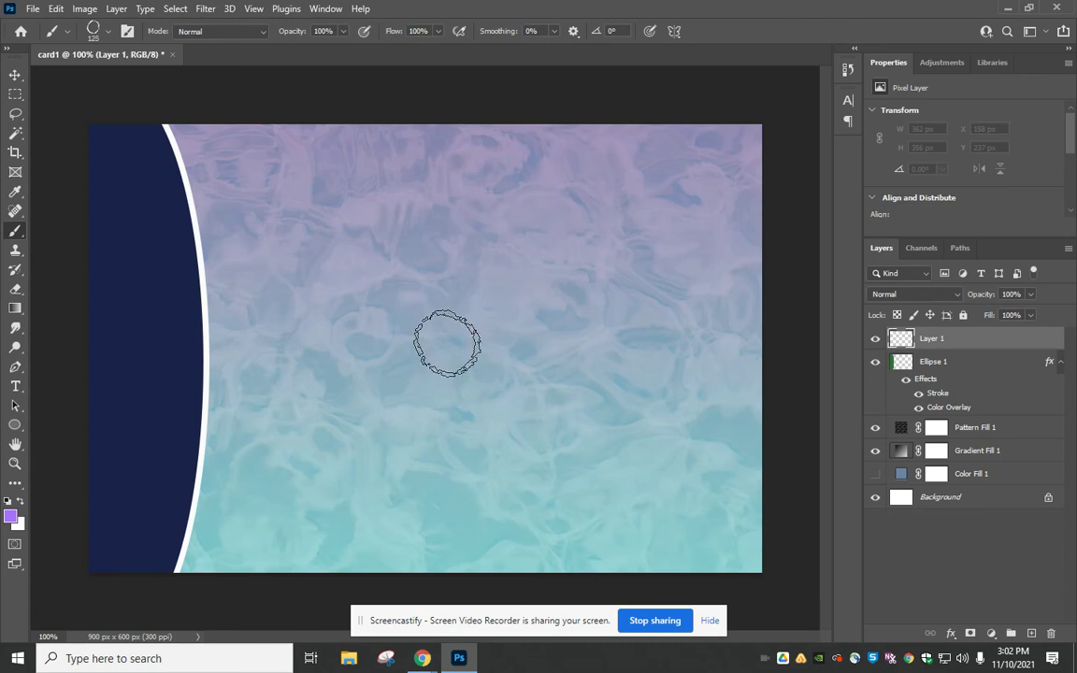
key("bracketright")
key("bracketright")
key("bracketright")
key("bracketright")
key("bracketright")
key("bracketright")
key("bracketleft")
key("bracketleft")
key("bracketleft")
key("bracketleft")
key("bracketleft")
key("bracketleft")
key("bracketleft")
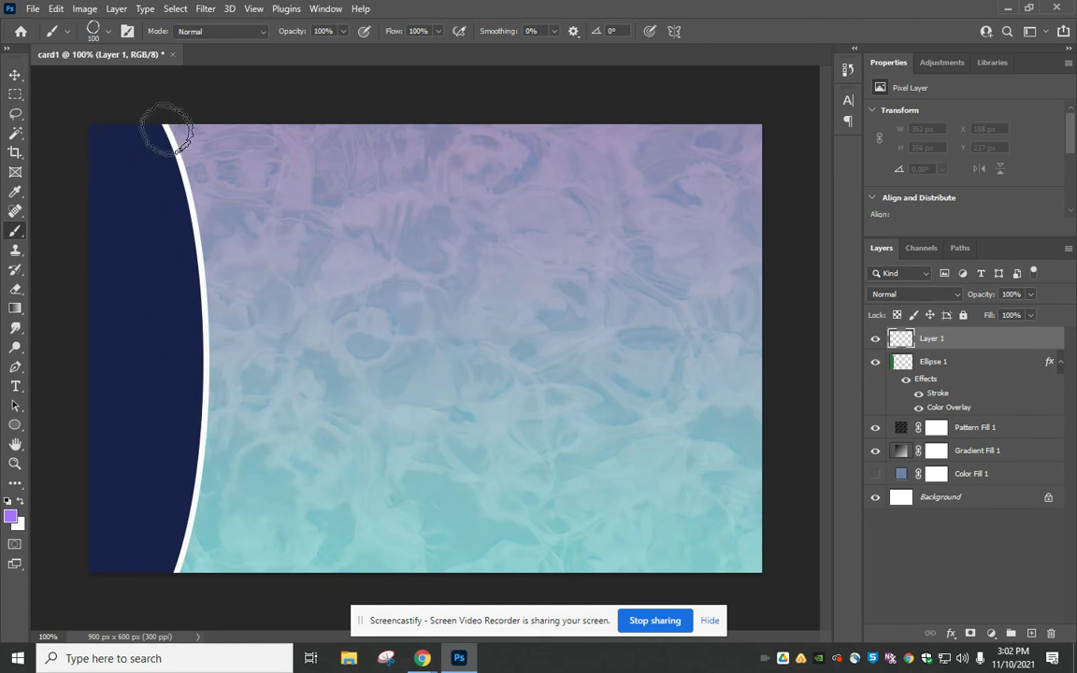
key("bracketleft")
mouse_move(166, 131)
left_mouse_down()
mouse_move(199, 241)
mouse_move(204, 310)
mouse_move(203, 451)
mouse_move(175, 564)
left_mouse_up()
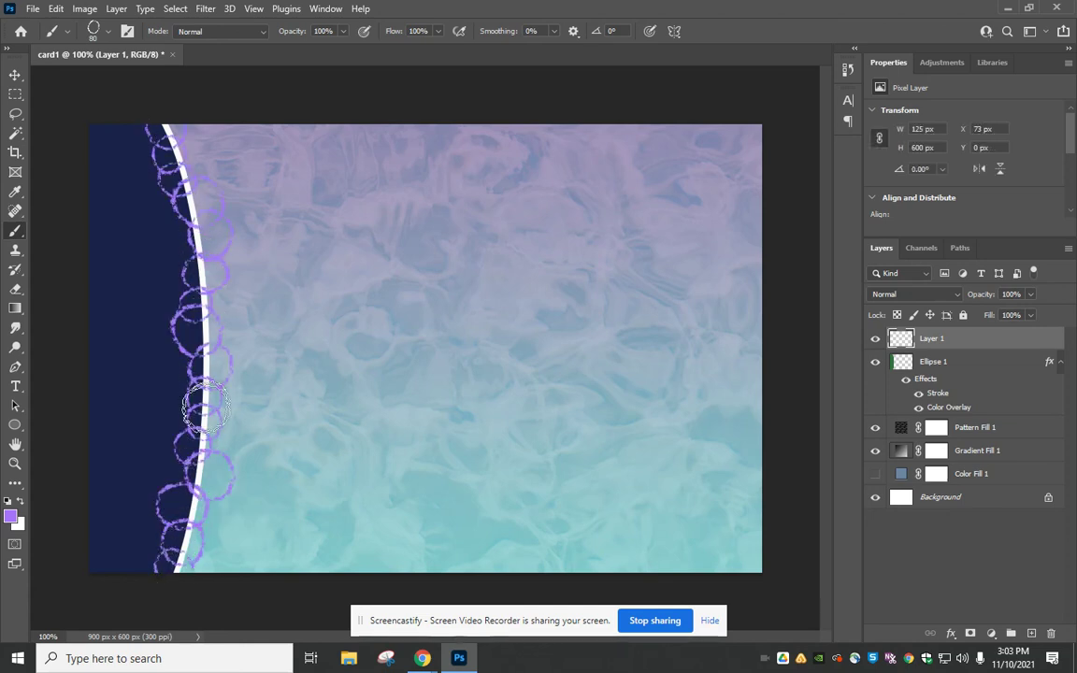
mouse_move(168, 126)
left_mouse_down()
mouse_move(191, 138)
mouse_move(204, 228)
mouse_move(201, 376)
mouse_move(173, 449)
mouse_move(164, 514)
mouse_move(173, 538)
left_mouse_up()
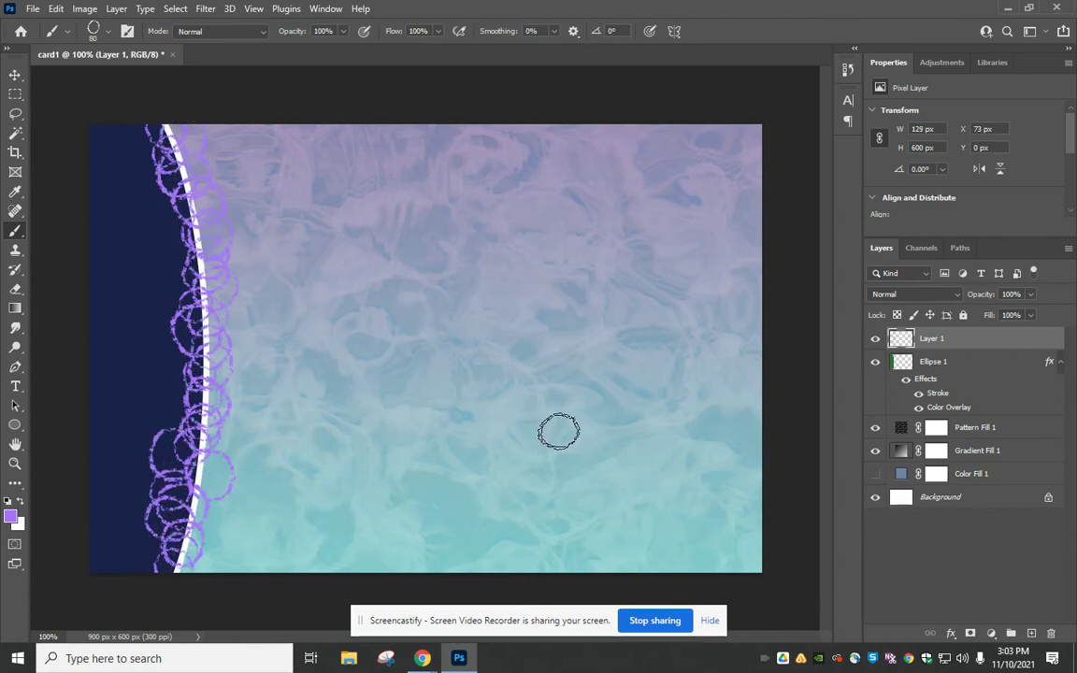
- Lower the opacity of the painted circles layer to 38%
left_click(1032, 294)
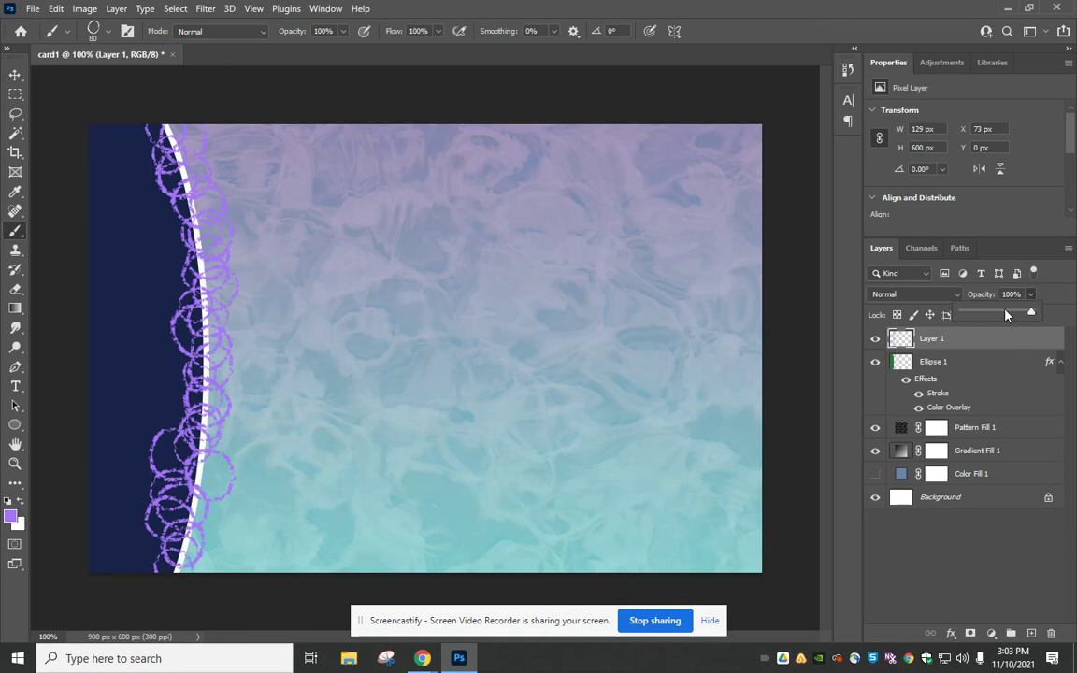
left_click(1005, 313)
left_click_drag(999, 316, 973, 316)
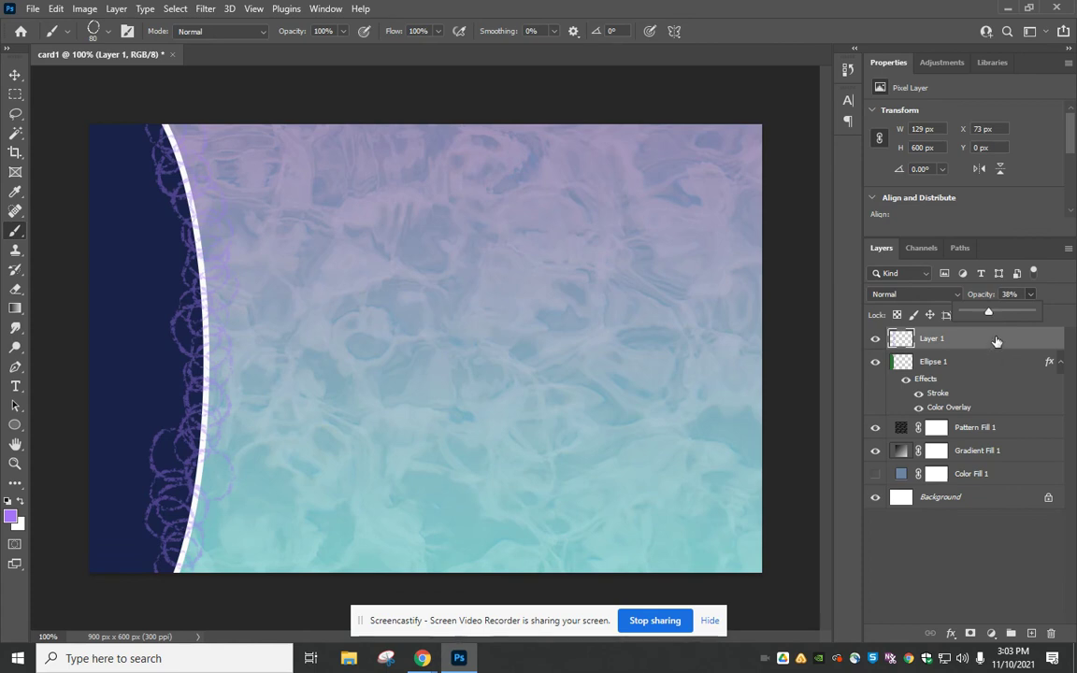
- Move the painted circles layer beneath the ellipse layer and set its opacity to 86%
left_click_drag(997, 342, 1006, 423)
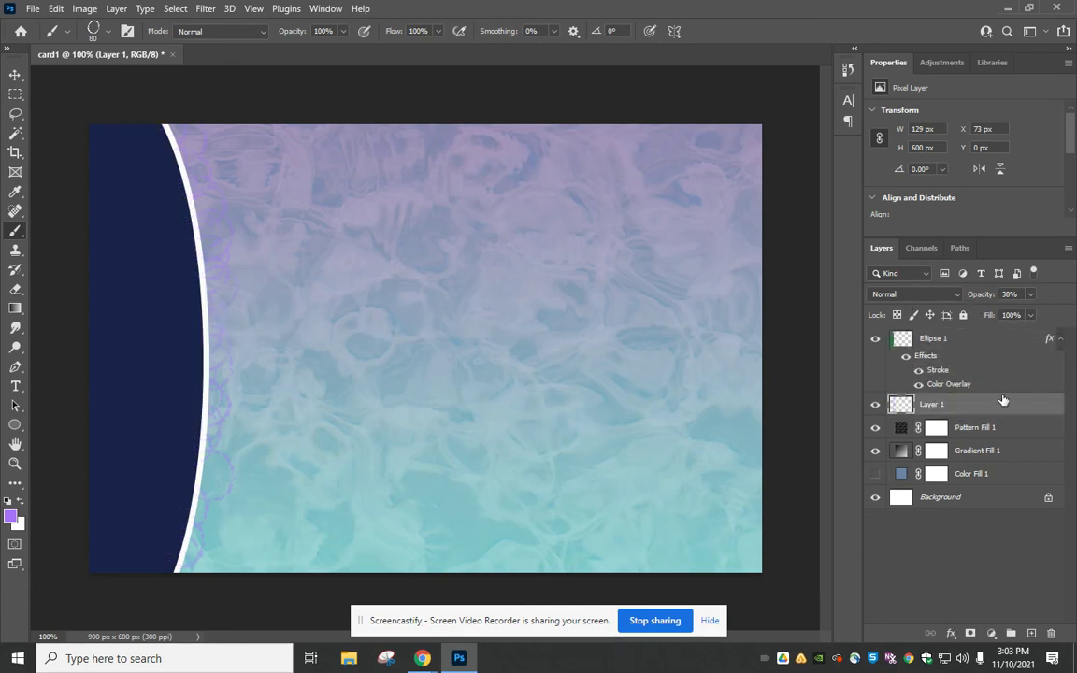
left_click(1032, 295)
left_click_drag(1021, 312, 1045, 316)
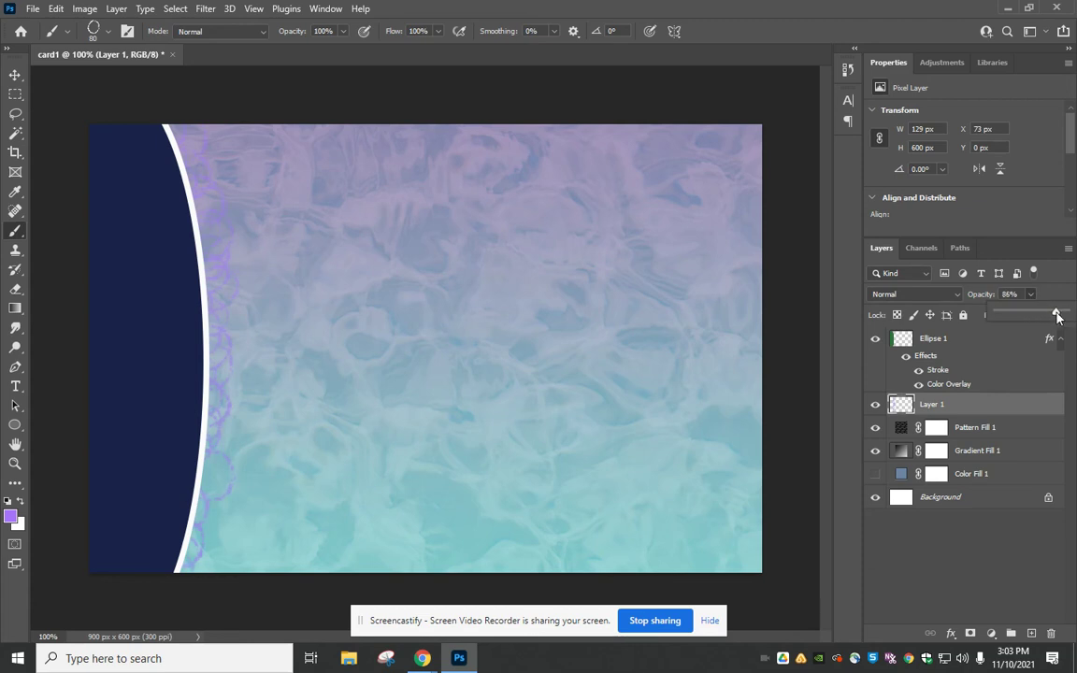